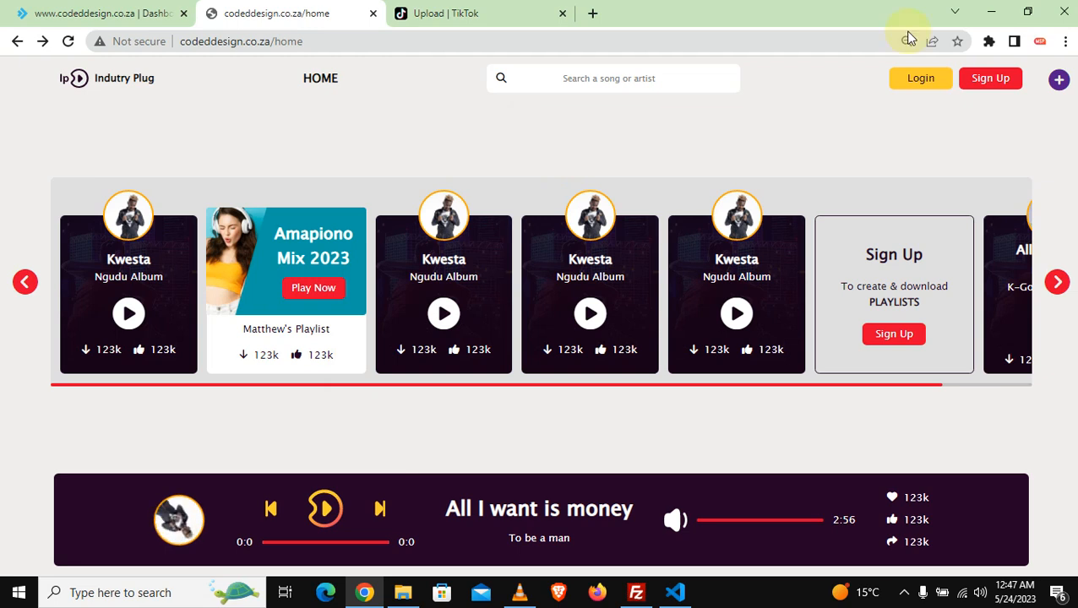
Step: Visit the Login and Sign Up pages, log in, and open the /upload Song Upload page
{"action": "left_click", "coordinate": [923, 78]}
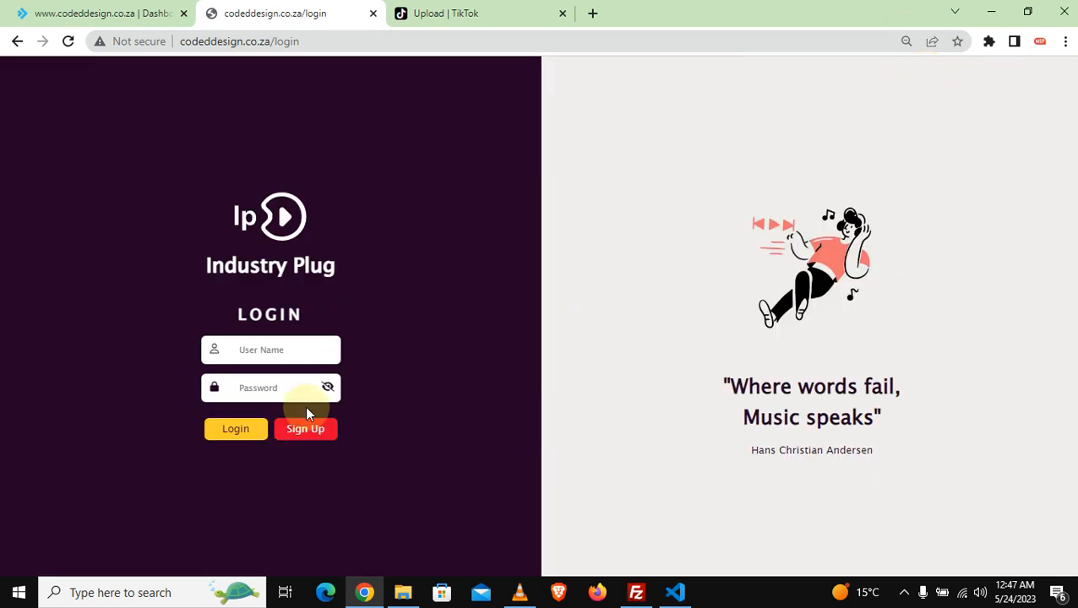
{"action": "left_click", "coordinate": [303, 432]}
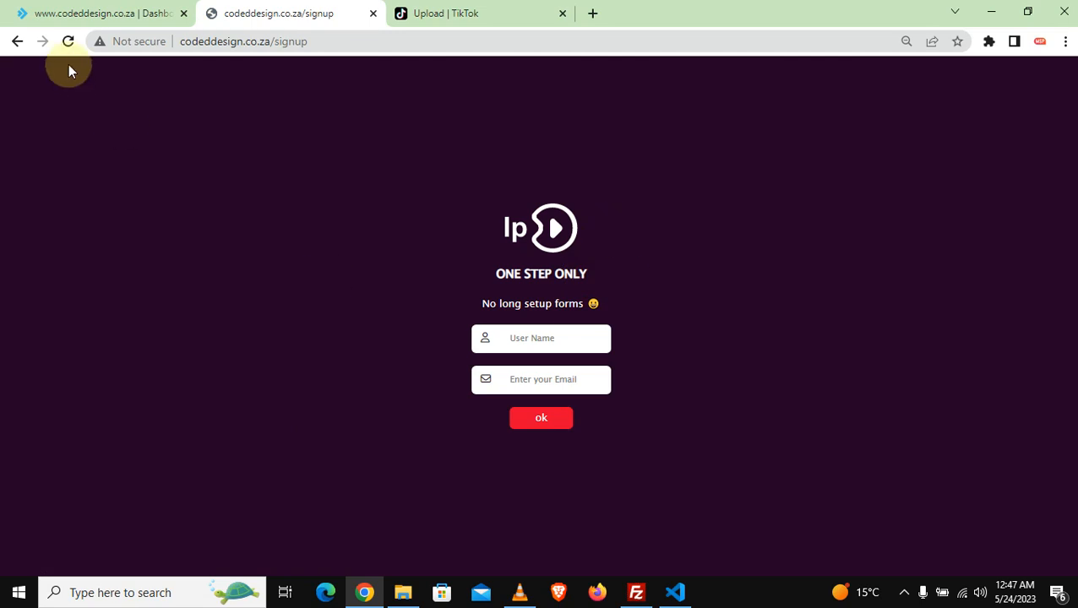
{"action": "left_click", "coordinate": [22, 53]}
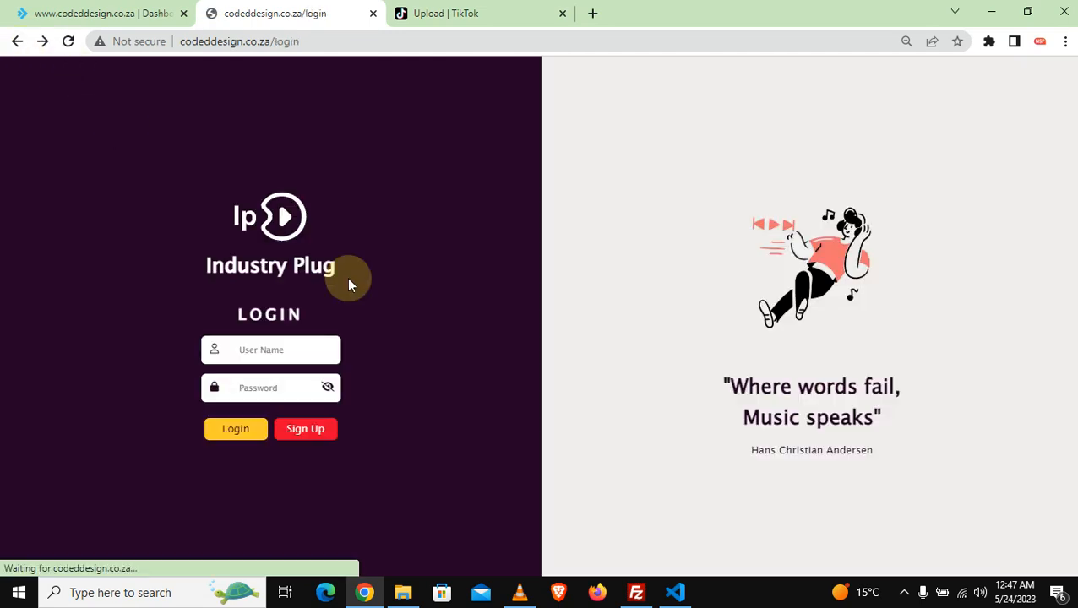
{"action": "left_click", "coordinate": [239, 436]}
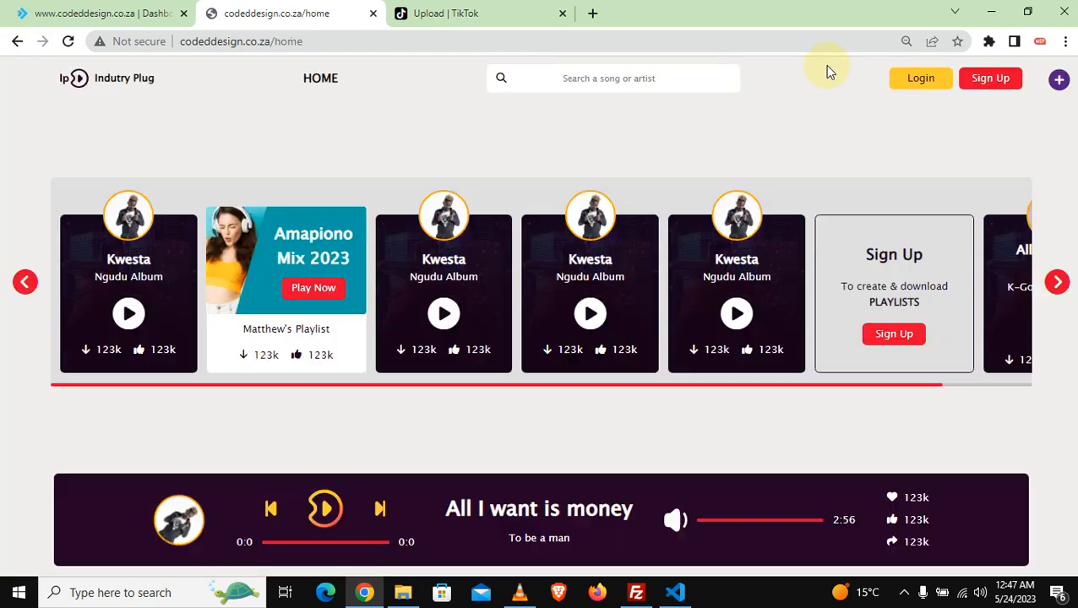
{"action": "left_click", "coordinate": [1058, 79]}
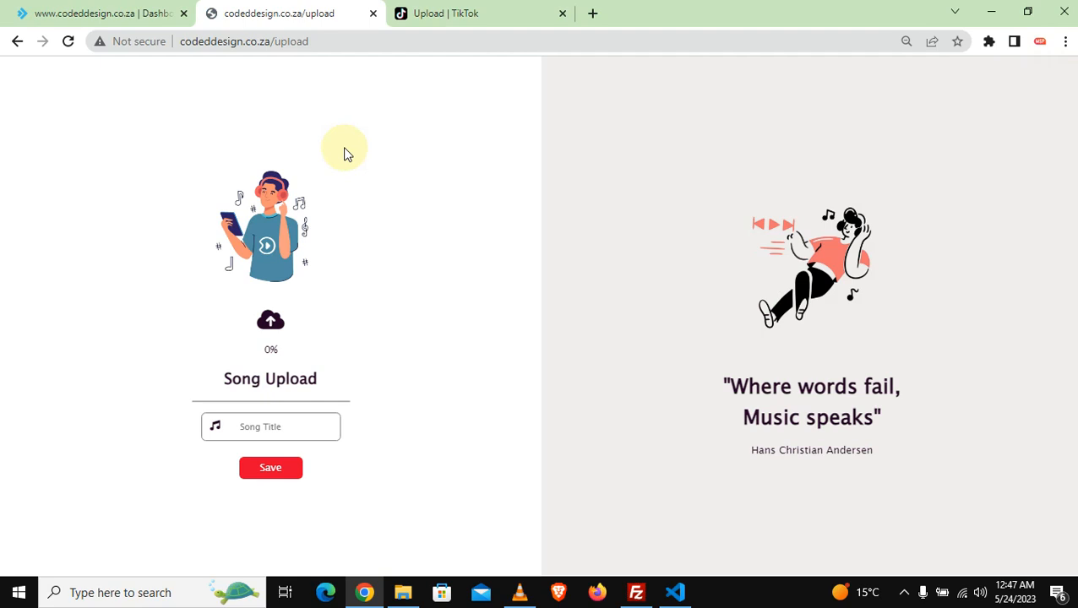
{"action": "left_click", "coordinate": [101, 13]}
Step: Reload the DirectAdmin panel with evo/ removed from its address
{"action": "left_click", "coordinate": [270, 42]}
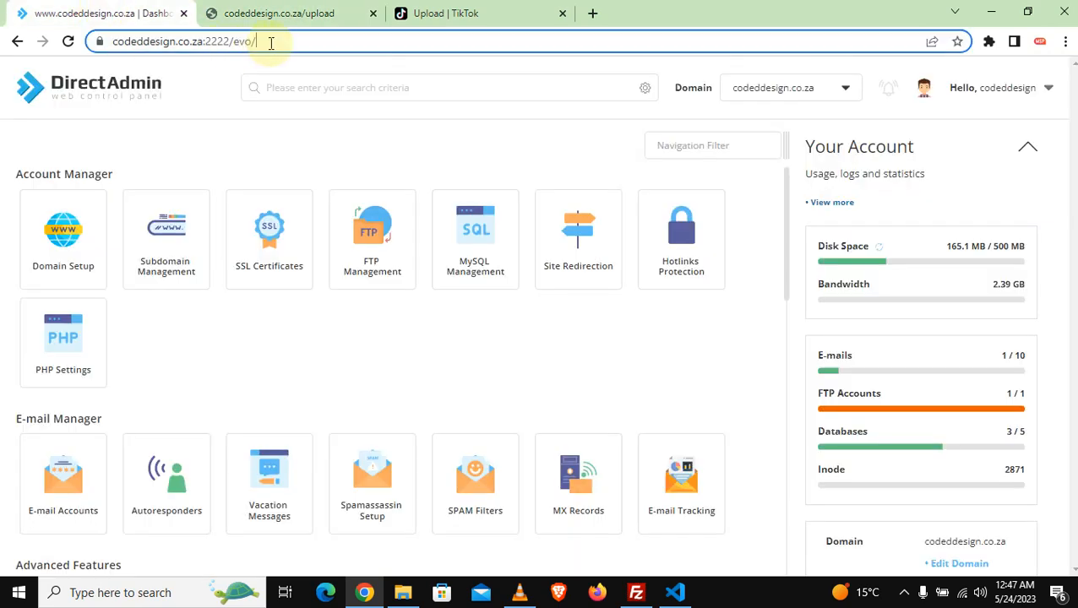
{"action": "key", "text": "BackSpace"}
{"action": "key", "text": "BackSpace"}
{"action": "key", "text": "BackSpace"}
{"action": "key", "text": "BackSpace"}
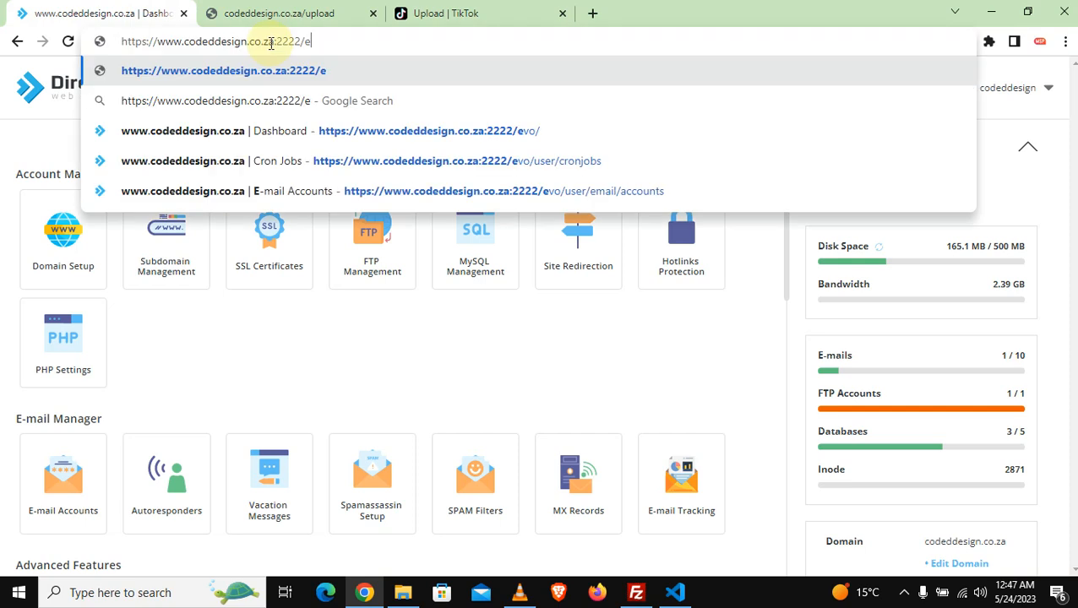
{"action": "key", "text": "Return"}
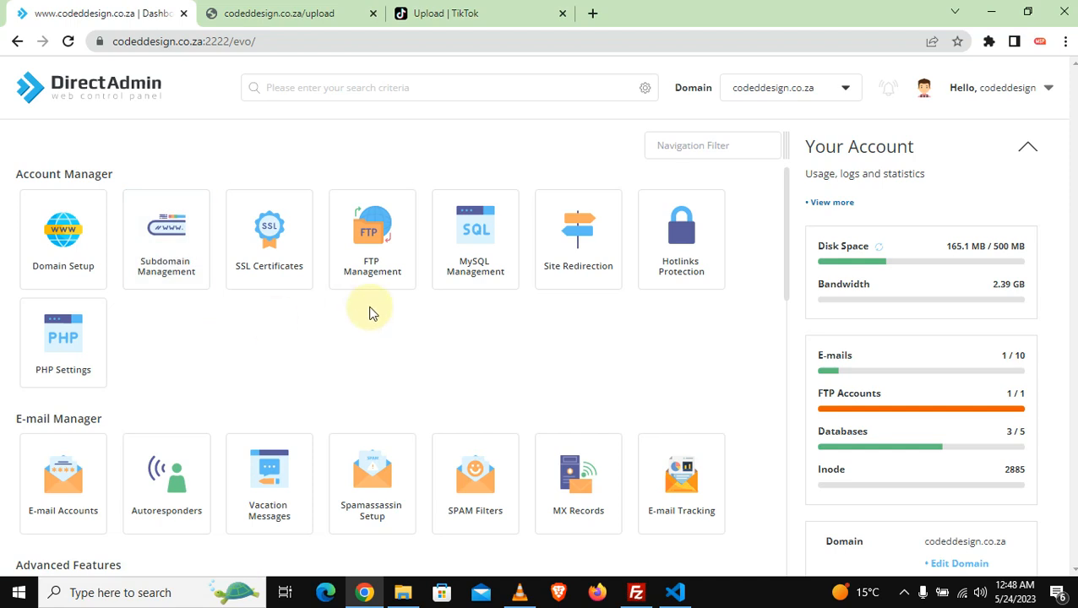
Step: Strip /upload from the song upload tab's address so it loads codeddesign.co.za
{"action": "left_click", "coordinate": [306, 19]}
{"action": "left_click_drag", "start_coordinate": [315, 42], "coordinate": [274, 55]}
{"action": "key", "text": "BackSpace"}
{"action": "key", "text": "Return"}
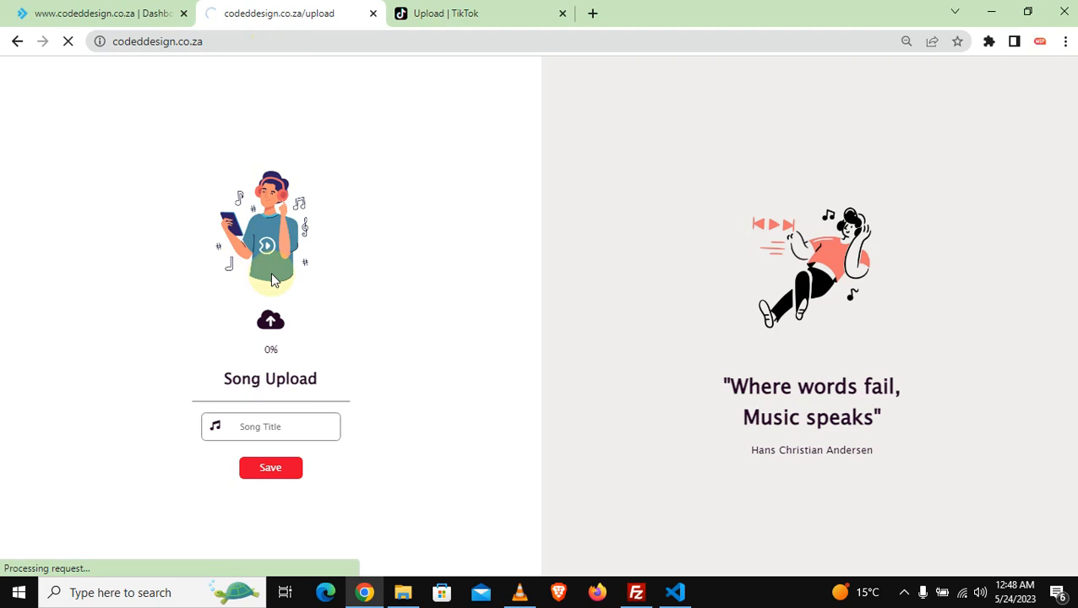
{"action": "key", "text": "ctrl+t"}
Step: Load community.codeddesign.co.za in the new tab, which returns 403 Forbidden
{"action": "left_click", "coordinate": [537, 43]}
{"action": "type", "text": "commun"}
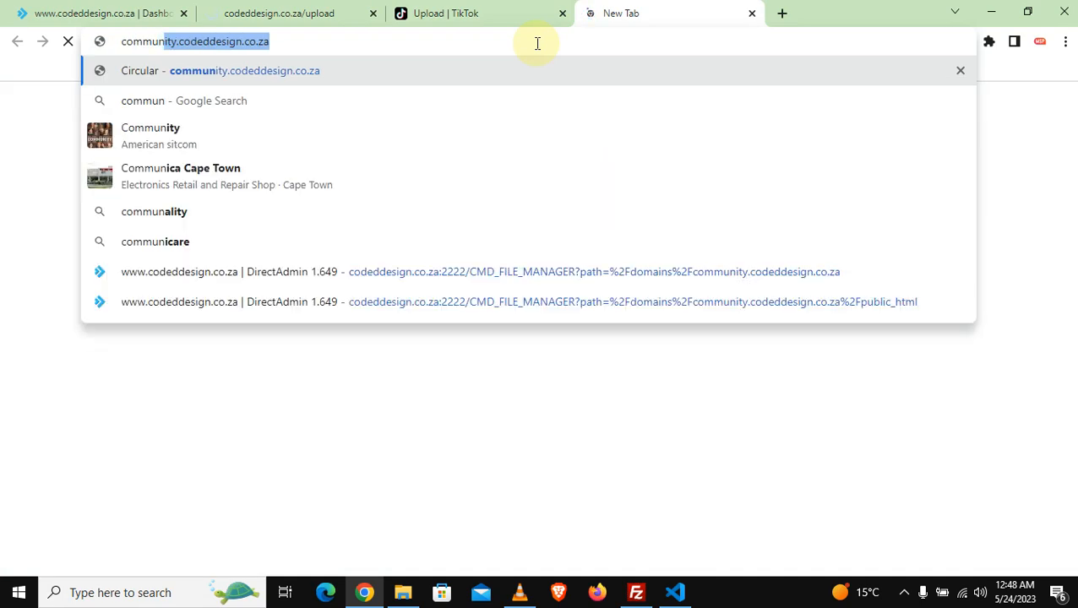
{"action": "key", "text": "Return"}
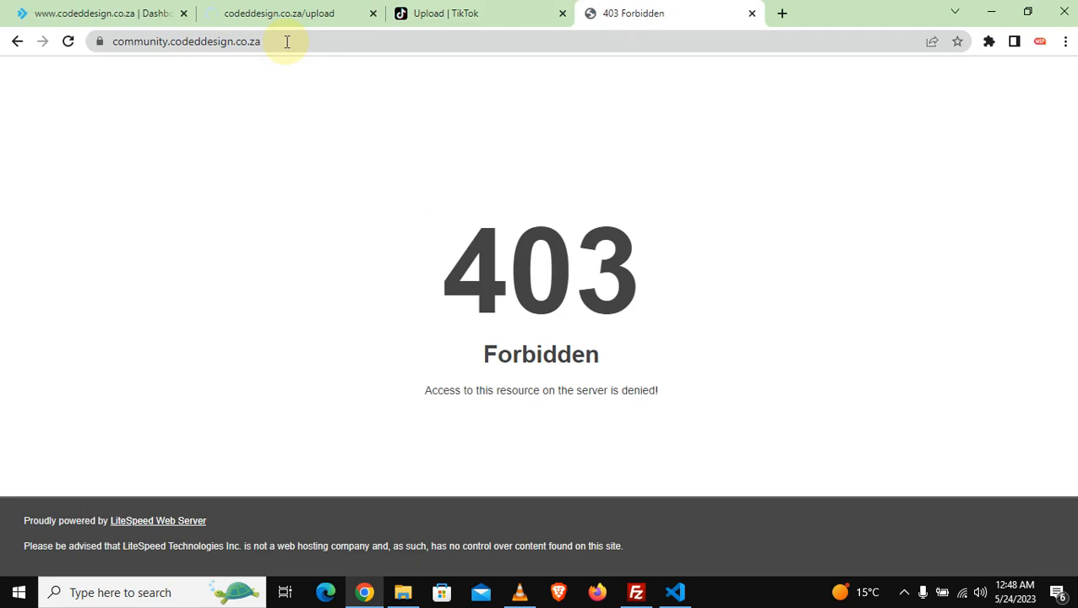
Step: Inspect the community. subdomain in the address, then go back to the music site tab
{"action": "left_click_drag", "start_coordinate": [286, 41], "coordinate": [113, 53]}
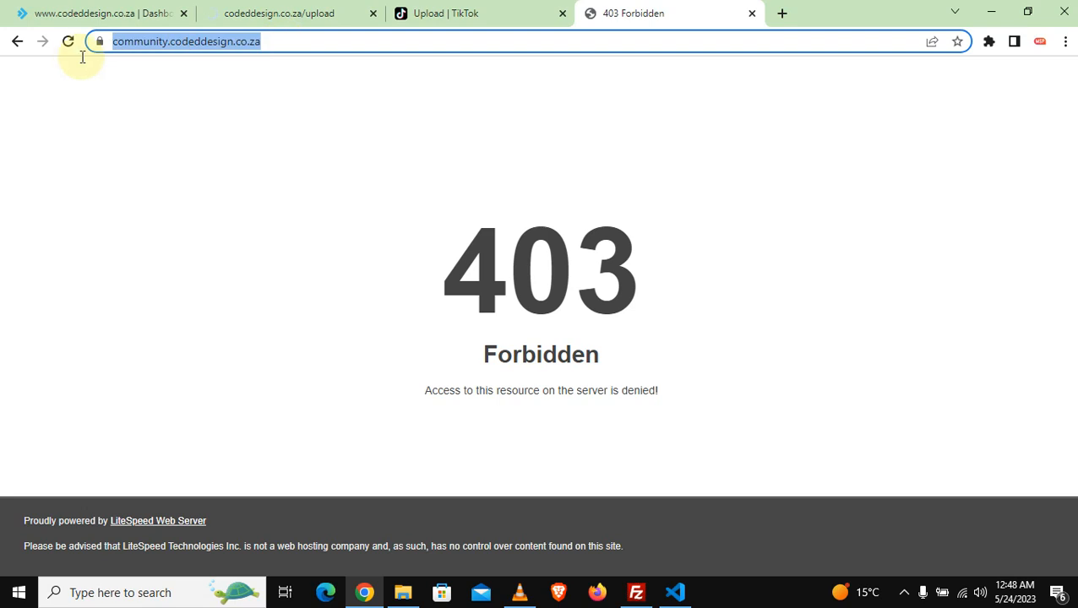
{"action": "left_click", "coordinate": [287, 47]}
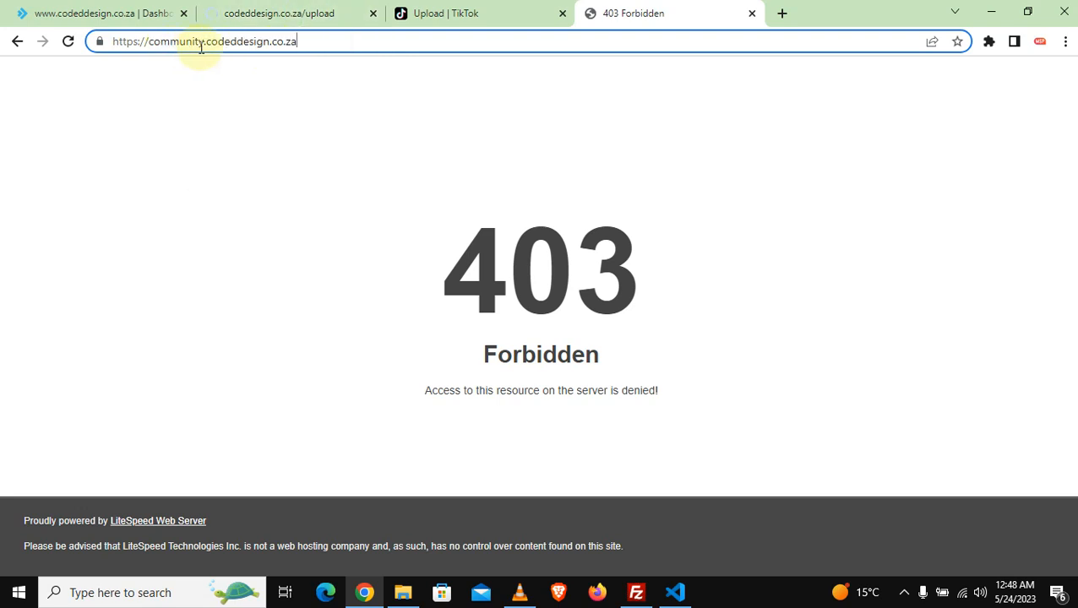
{"action": "left_click_drag", "start_coordinate": [206, 44], "coordinate": [144, 48]}
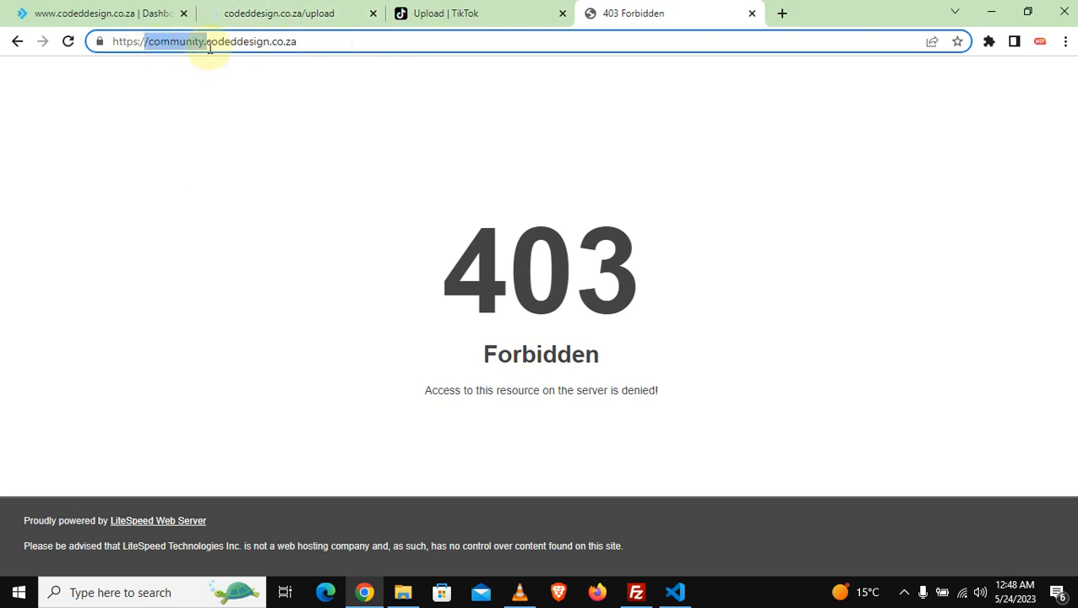
{"action": "left_click", "coordinate": [348, 45]}
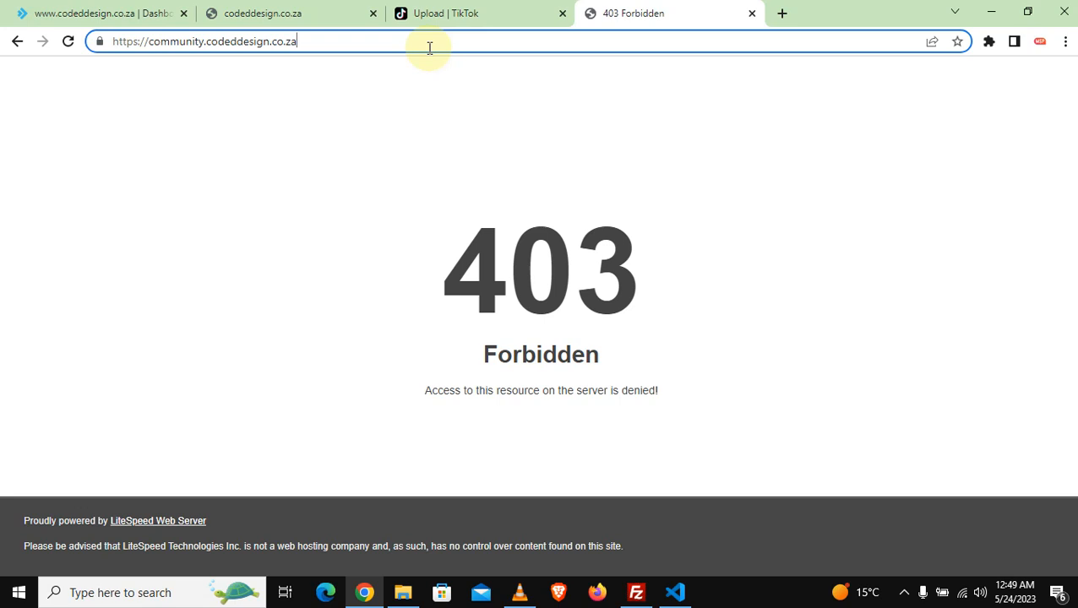
{"action": "left_click", "coordinate": [294, 21]}
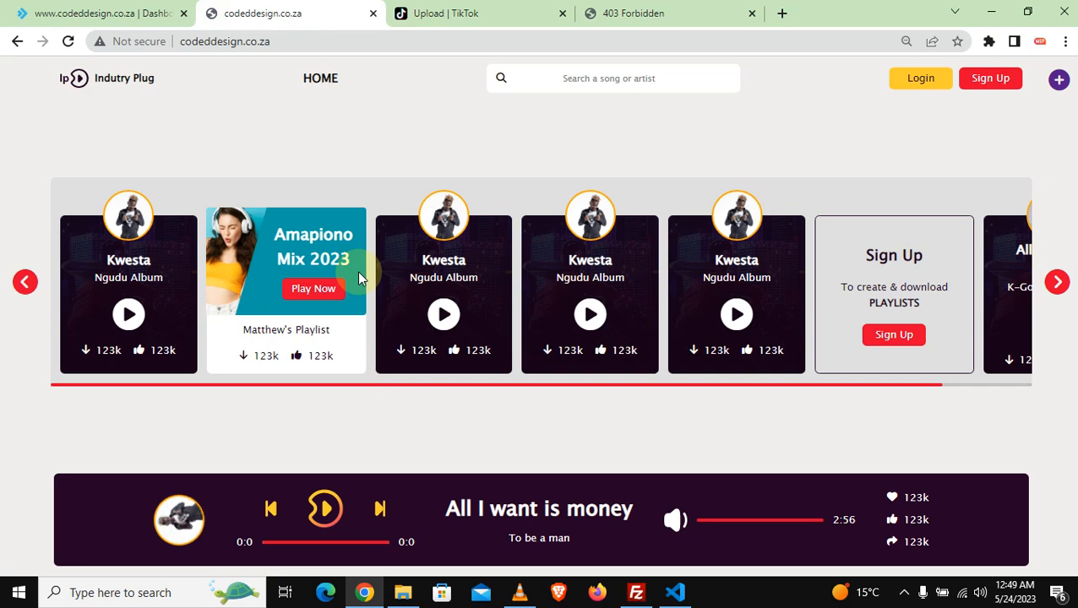
Step: Return to the DirectAdmin dashboard and scroll to the Softaculous Auto Installer tile
{"action": "left_click", "coordinate": [120, 13]}
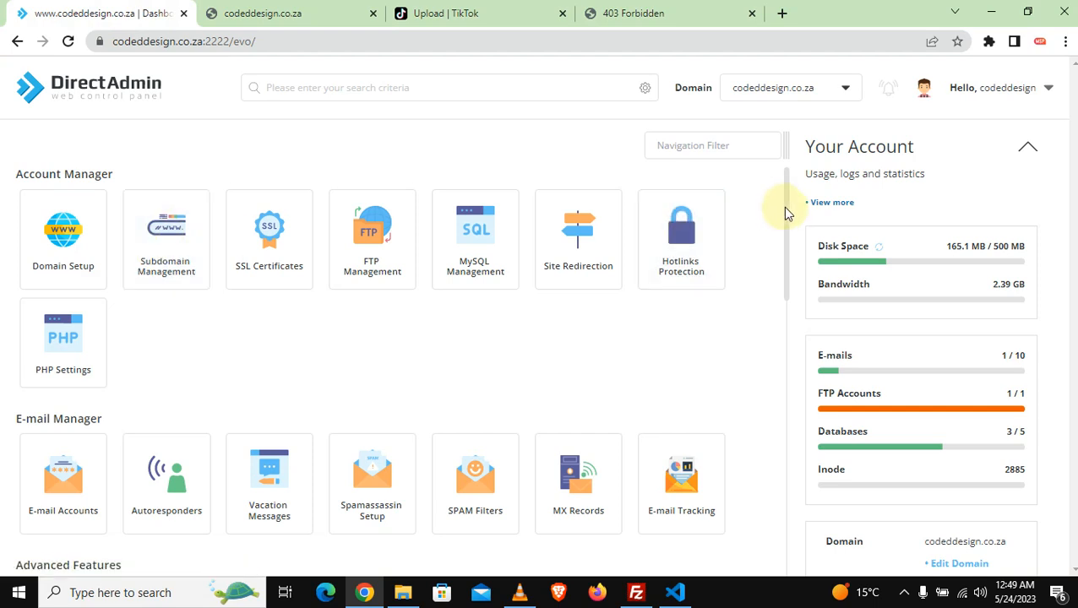
{"action": "left_click_drag", "start_coordinate": [786, 217], "coordinate": [784, 499]}
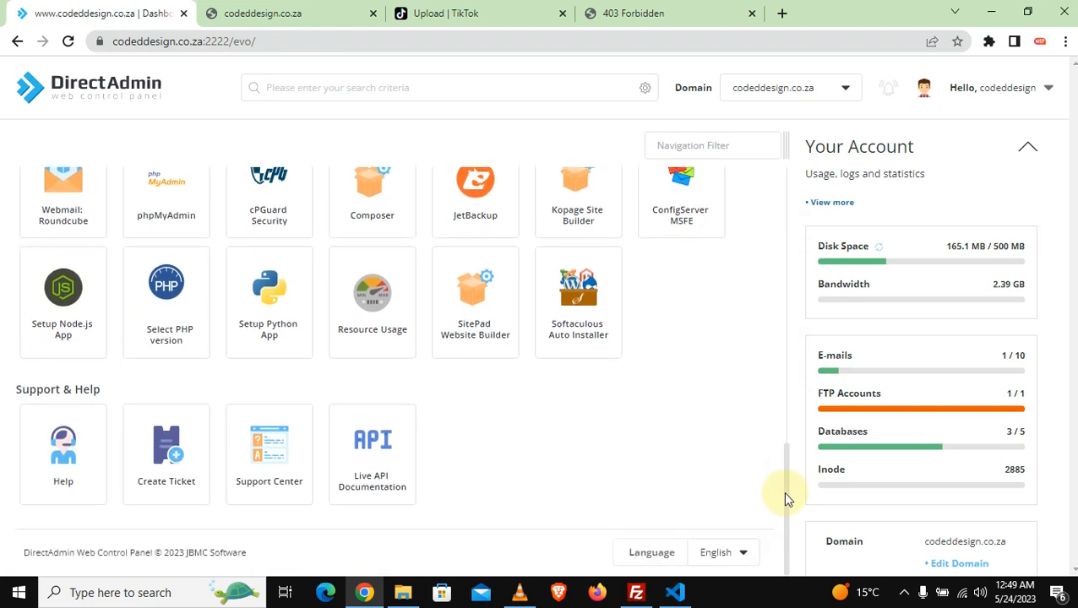
Step: Launch Softaculous and start a WordPress installation
{"action": "left_click", "coordinate": [574, 297]}
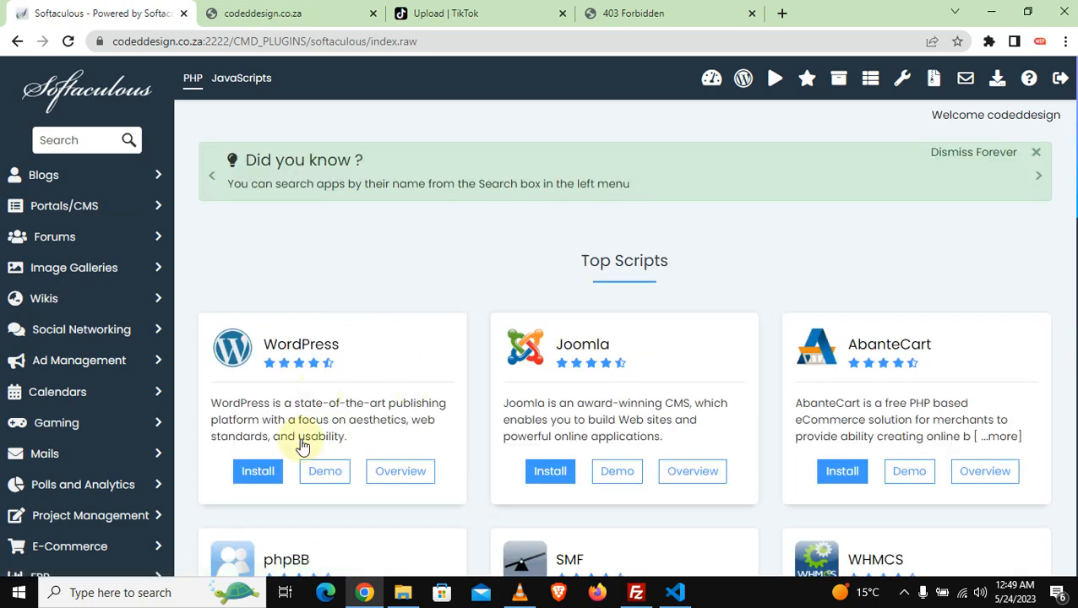
{"action": "left_click", "coordinate": [252, 474]}
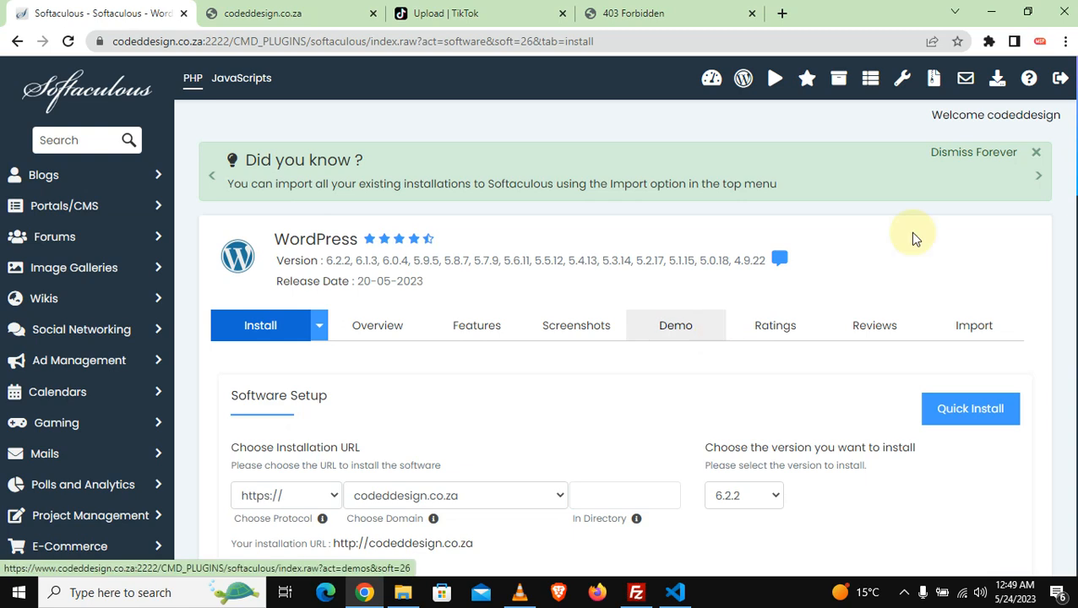
{"action": "scroll", "coordinate": [488, 219], "scroll_direction": "down", "scroll_amount": 4}
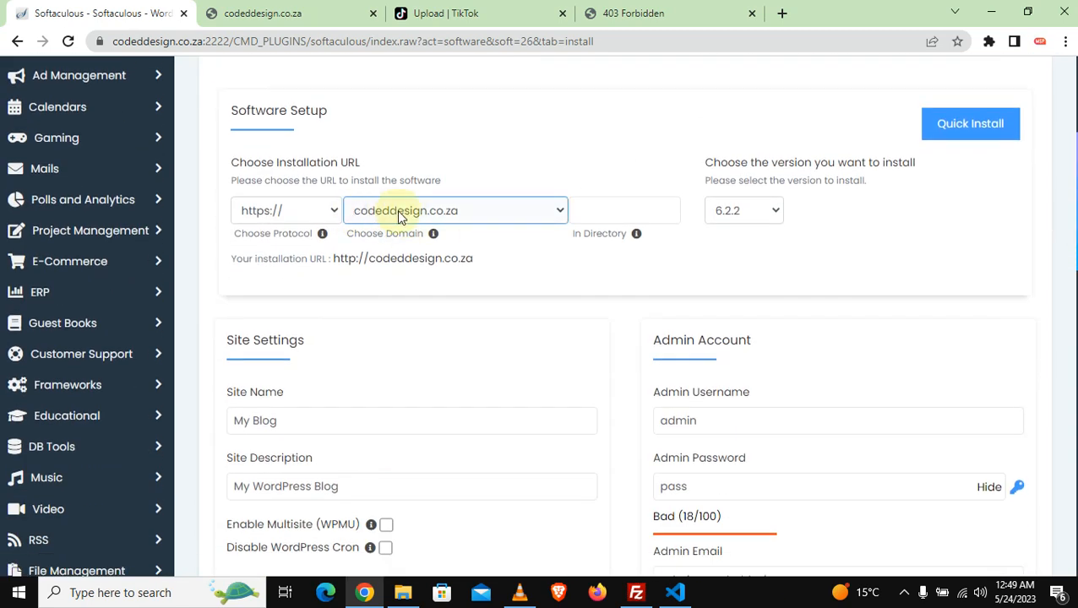
Step: Choose community.codeddesign.co.za as the install domain and leave In Directory empty
{"action": "left_click", "coordinate": [557, 209]}
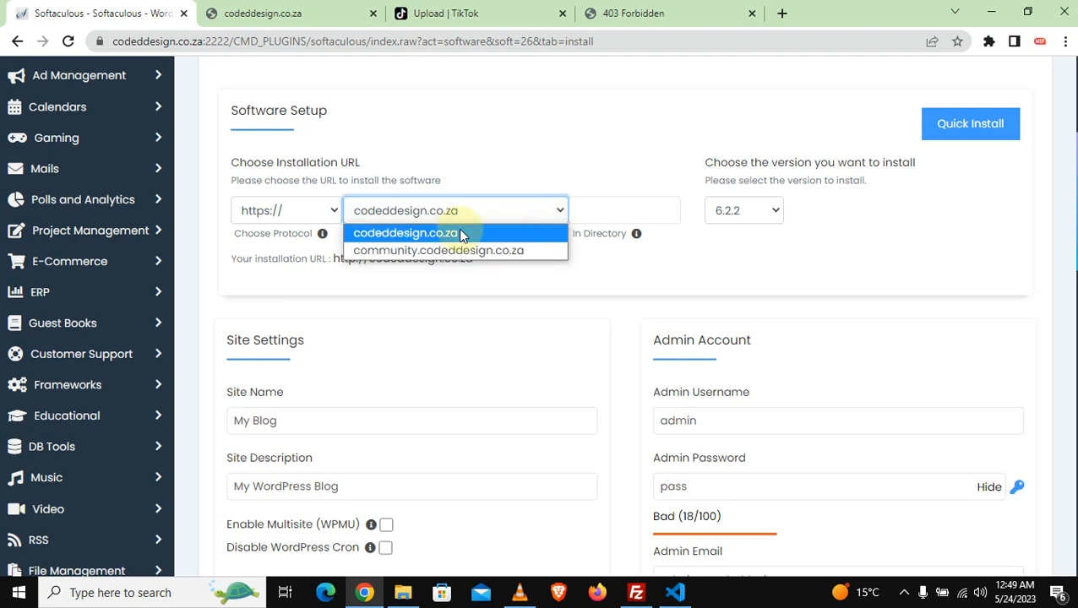
{"action": "left_click", "coordinate": [397, 253]}
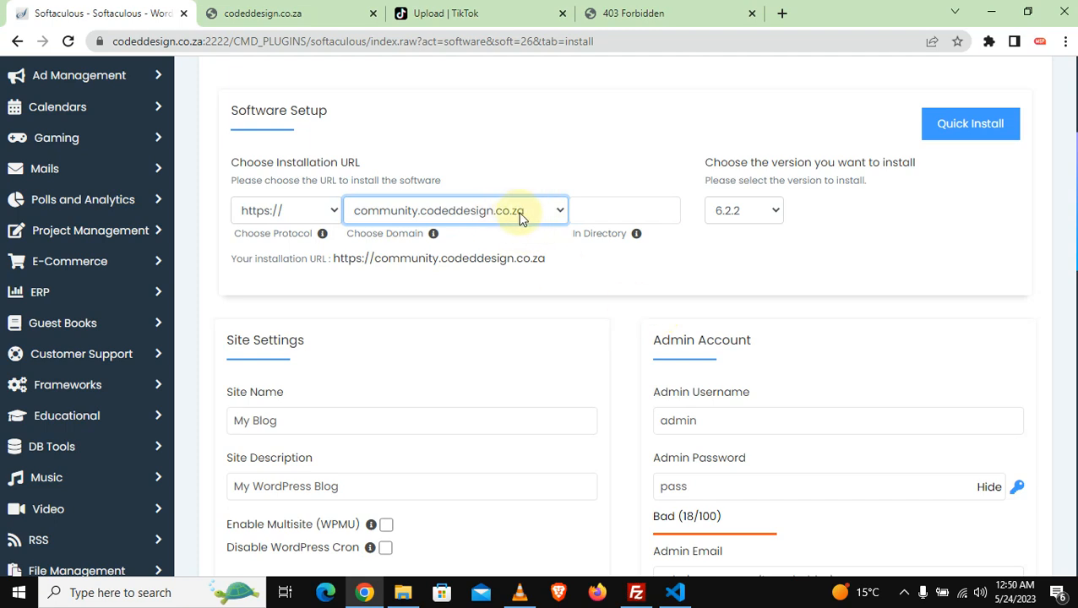
{"action": "left_click", "coordinate": [607, 208]}
{"action": "left_click", "coordinate": [607, 209]}
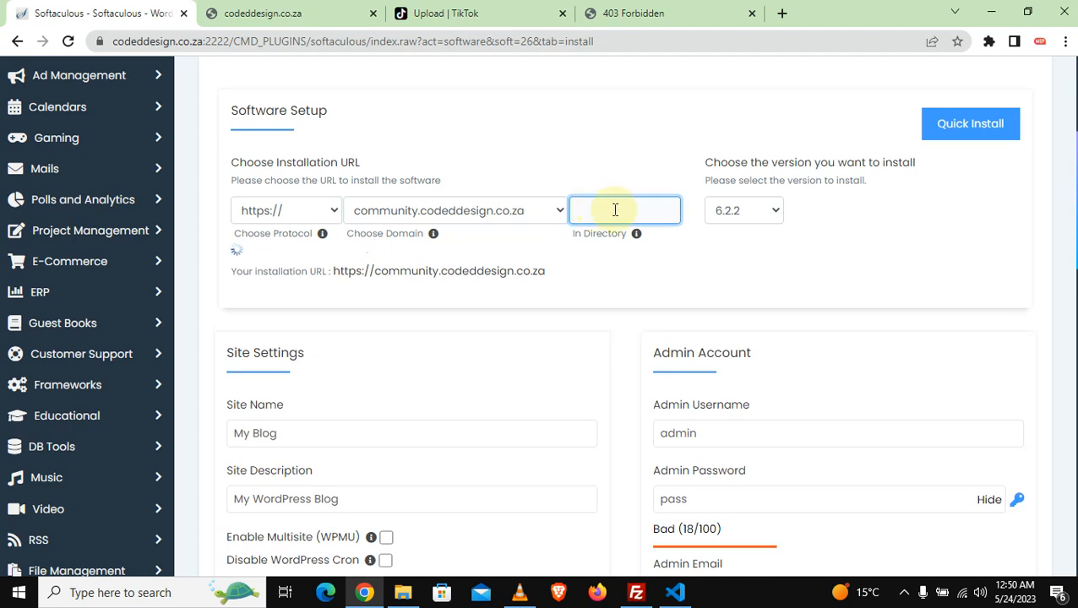
{"action": "left_click", "coordinate": [697, 256]}
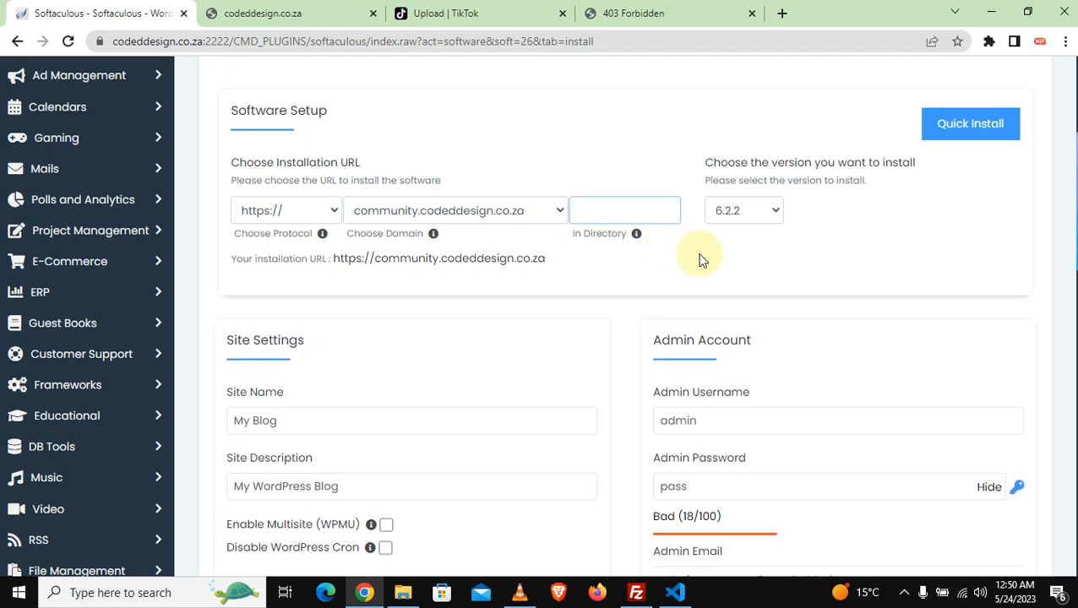
Step: Replace the default My Blog site name with Client
{"action": "scroll", "coordinate": [625, 321], "scroll_direction": "down", "scroll_amount": 2}
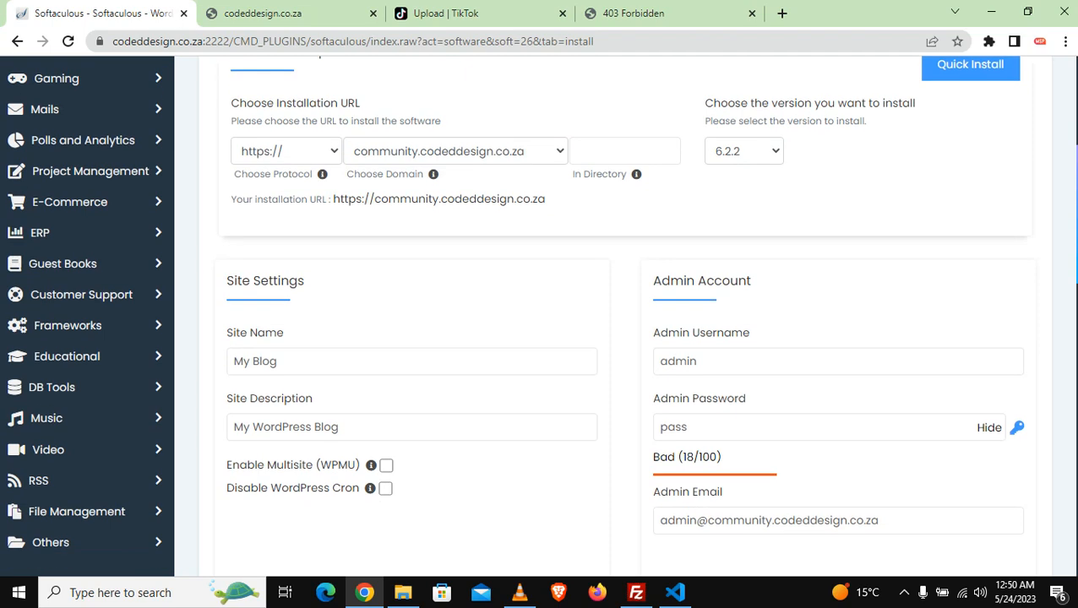
{"action": "scroll", "coordinate": [429, 204], "scroll_direction": "down", "scroll_amount": 1}
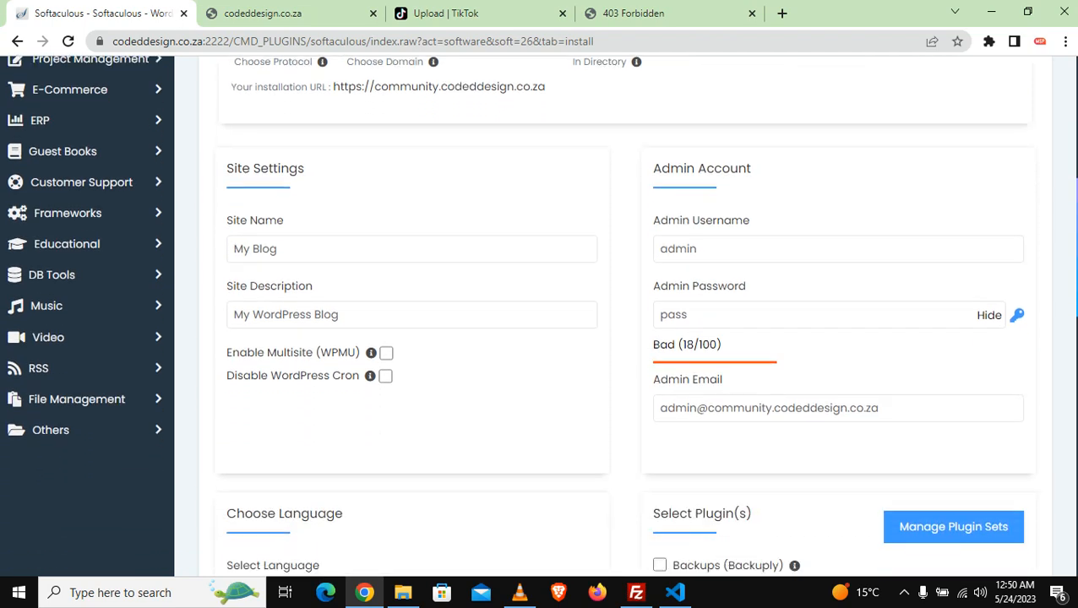
{"action": "left_click", "coordinate": [315, 205]}
{"action": "left_click_drag", "start_coordinate": [315, 204], "coordinate": [168, 205]}
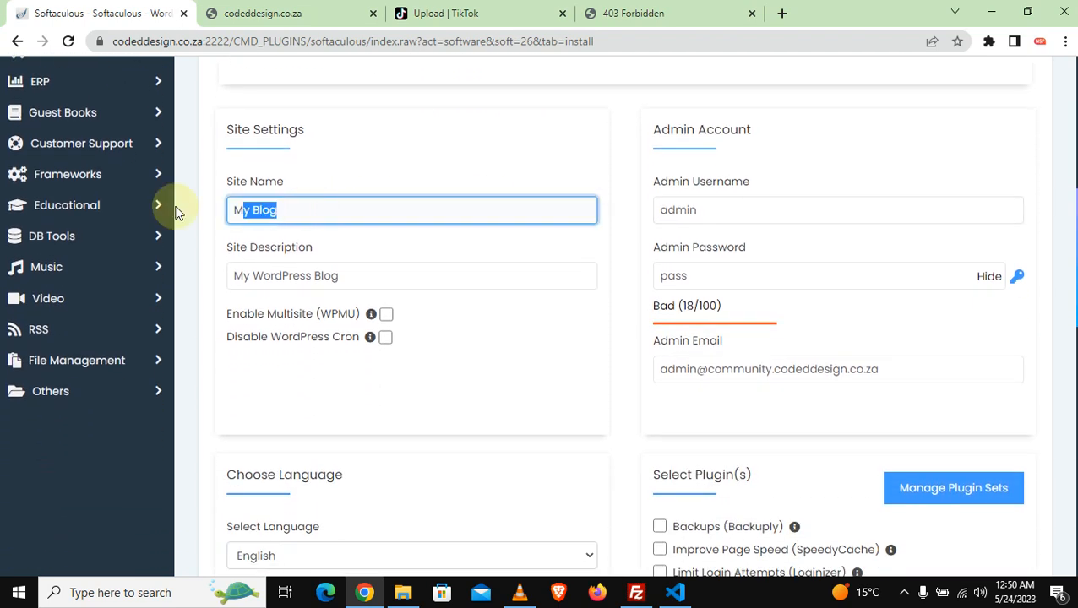
{"action": "type", "text": "client"}
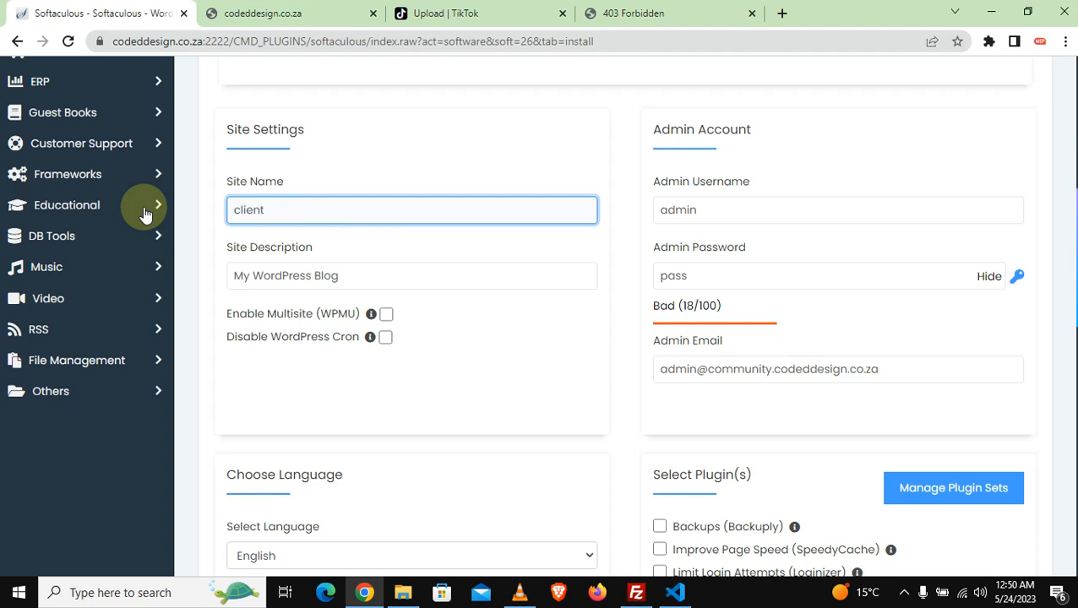
{"action": "key", "text": "BackSpace"}
{"action": "key", "text": "BackSpace"}
{"action": "key", "text": "BackSpace"}
{"action": "key", "text": "BackSpace"}
{"action": "key", "text": "BackSpace"}
{"action": "type", "text": "cli"}
{"action": "key", "text": "BackSpace"}
{"action": "key", "text": "BackSpace"}
{"action": "key", "text": "BackSpace"}
{"action": "type", "text": "Cl"}
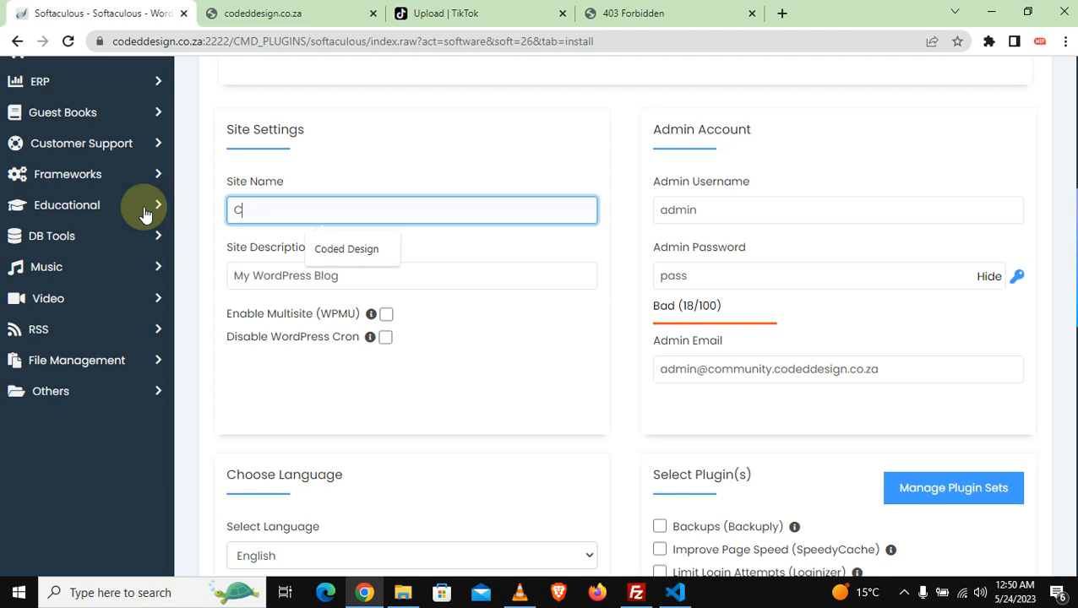
{"action": "type", "text": "ent"}
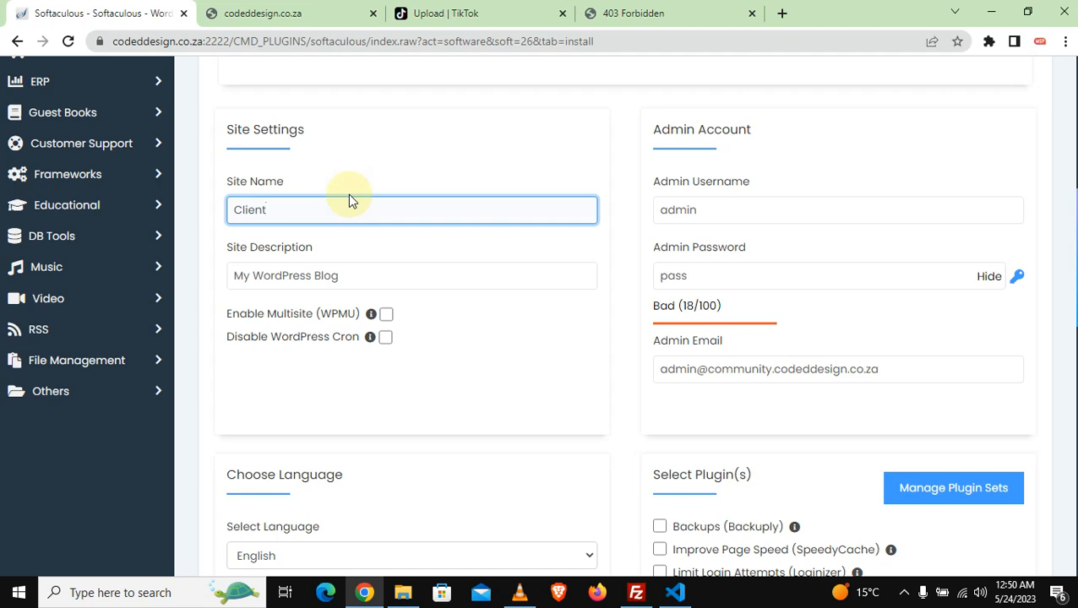
{"action": "left_click", "coordinate": [409, 144]}
{"action": "left_click", "coordinate": [272, 211]}
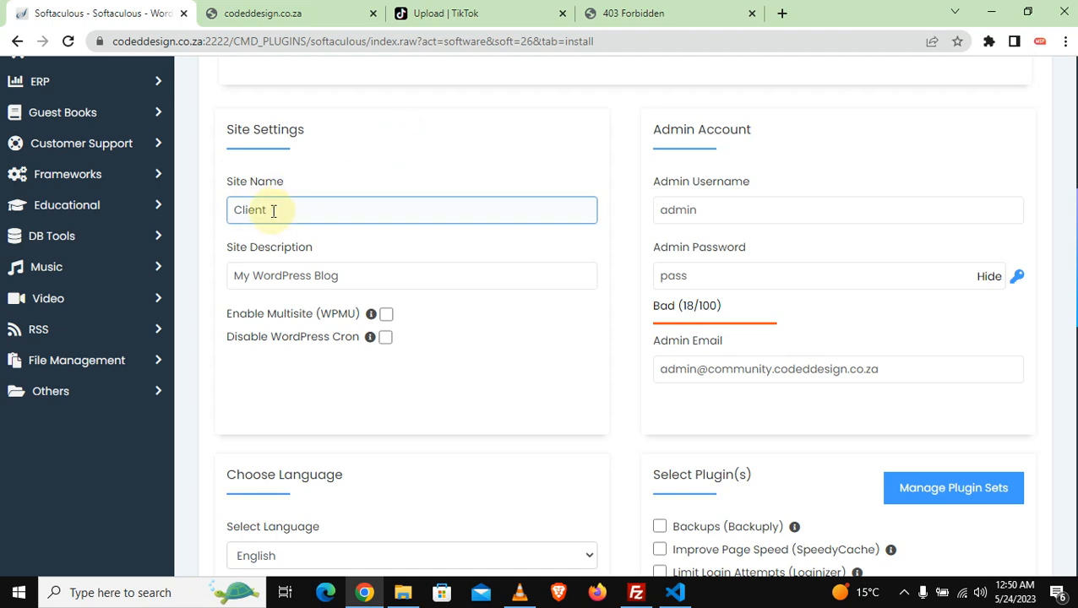
{"action": "left_click", "coordinate": [497, 265]}
Step: Change the Site Description from My WordPress Blog to 'Client Request' with a capital R
{"action": "left_click", "coordinate": [325, 276]}
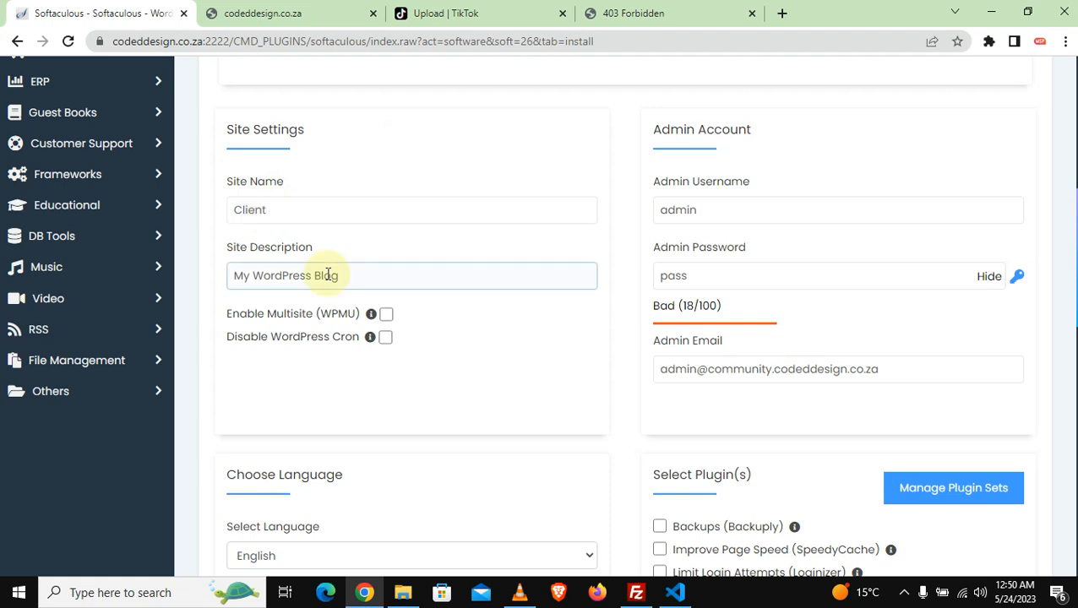
{"action": "left_click_drag", "start_coordinate": [376, 278], "coordinate": [127, 275]}
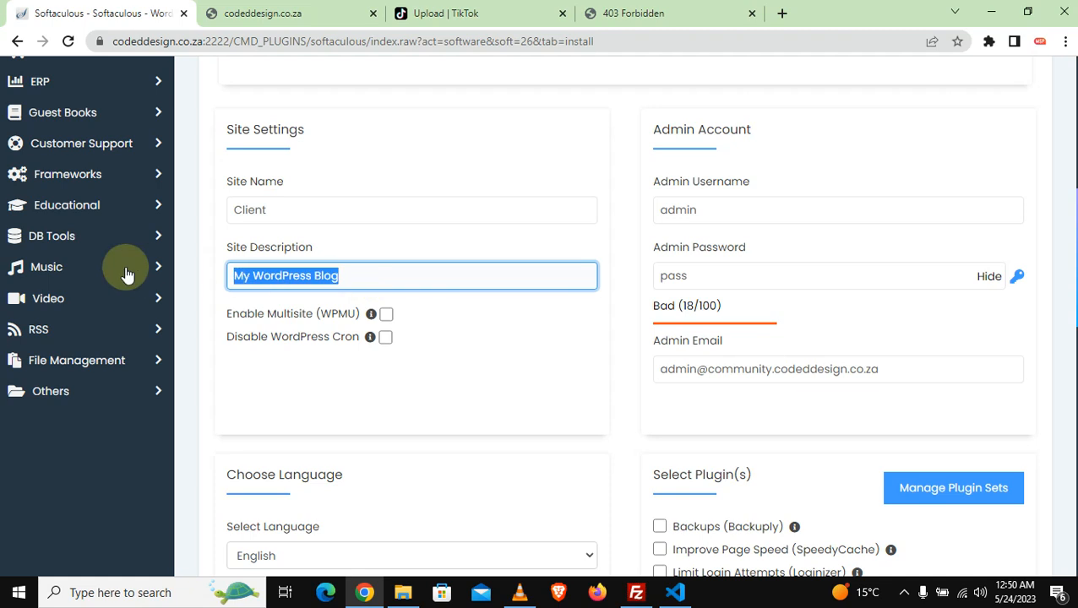
{"action": "type", "text": "t"}
{"action": "key", "text": "BackSpace"}
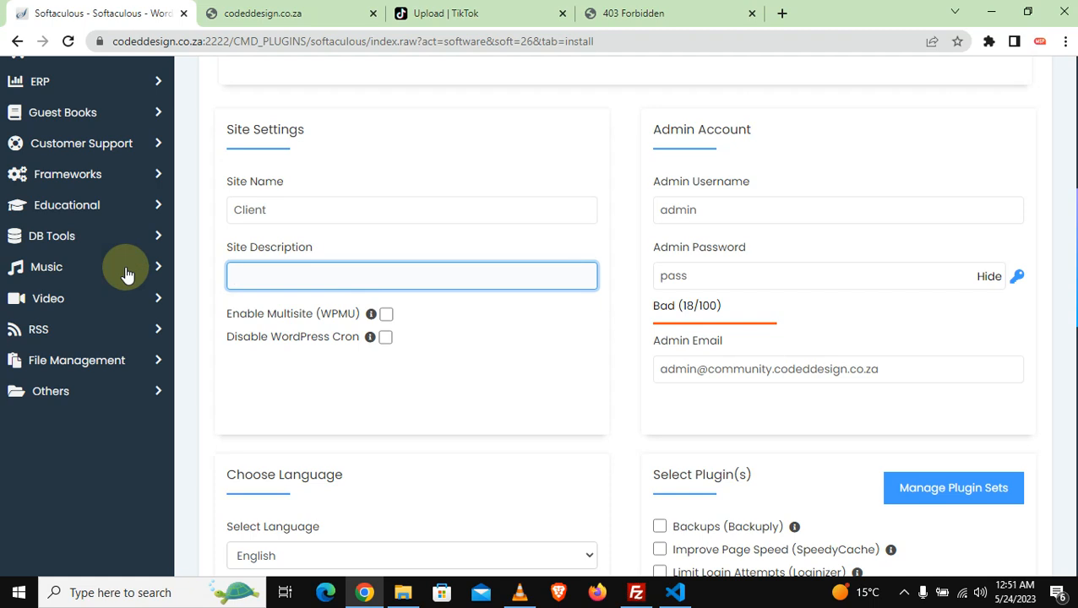
{"action": "type", "text": "C"}
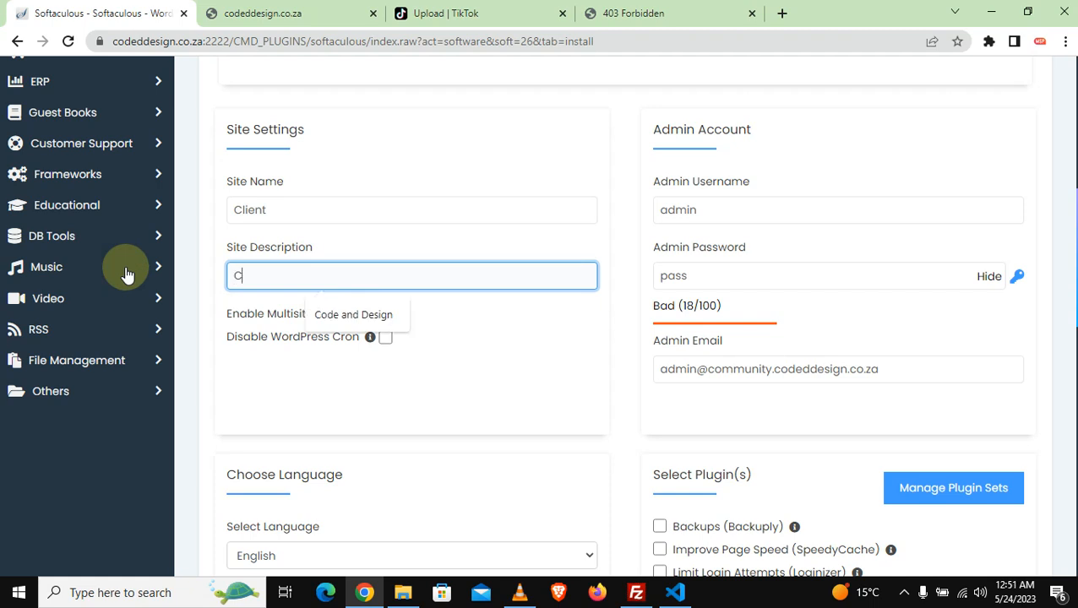
{"action": "type", "text": "lient "}
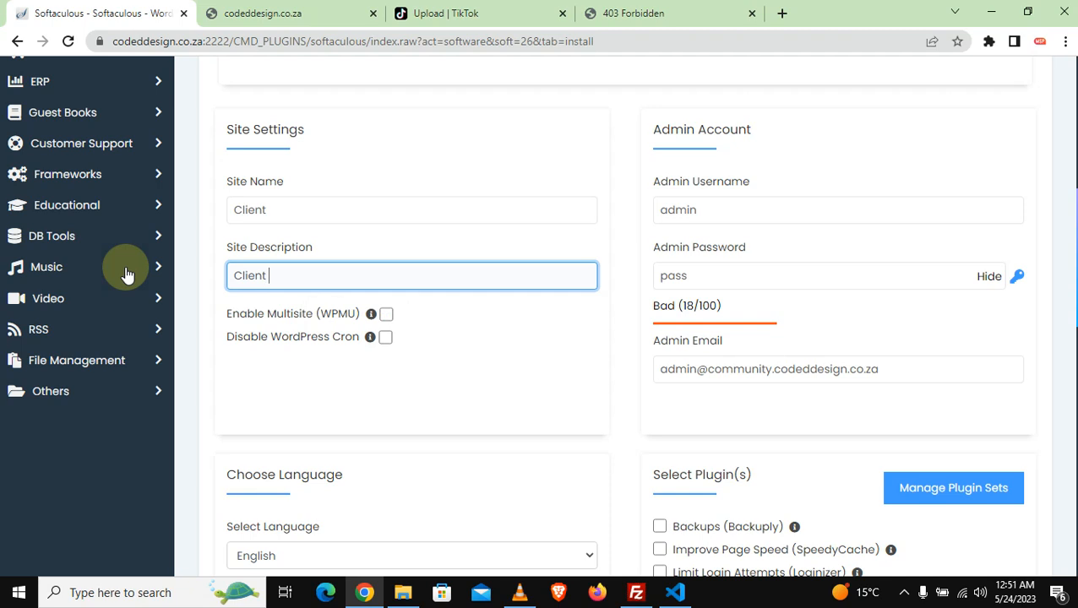
{"action": "type", "text": "request"}
{"action": "left_click", "coordinate": [272, 275]}
{"action": "key", "text": "BackSpace"}
{"action": "type", "text": "R"}
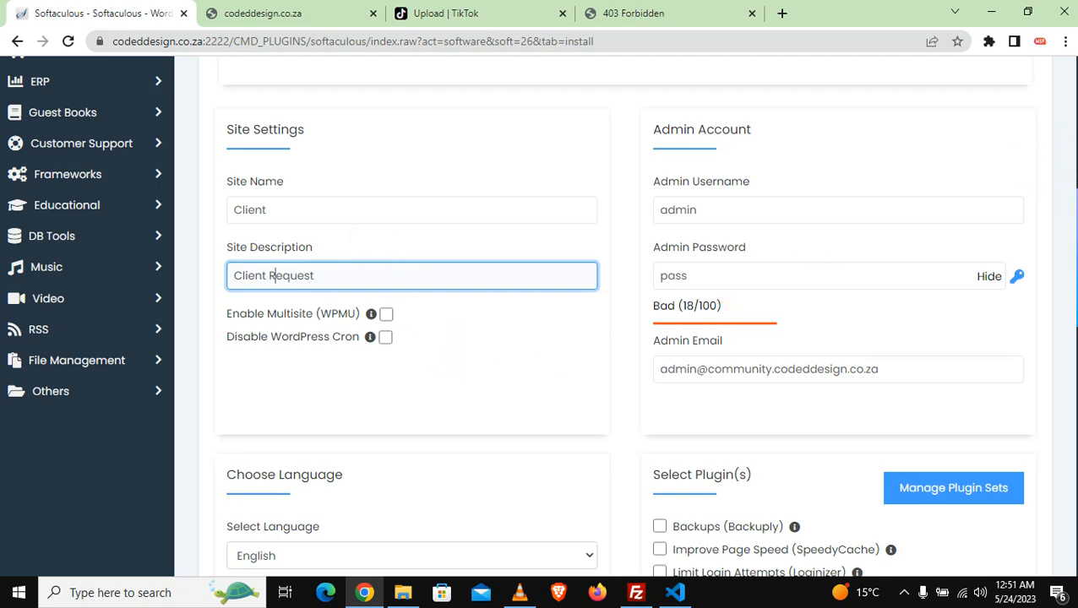
{"action": "scroll", "coordinate": [518, 316], "scroll_direction": "down", "scroll_amount": 2}
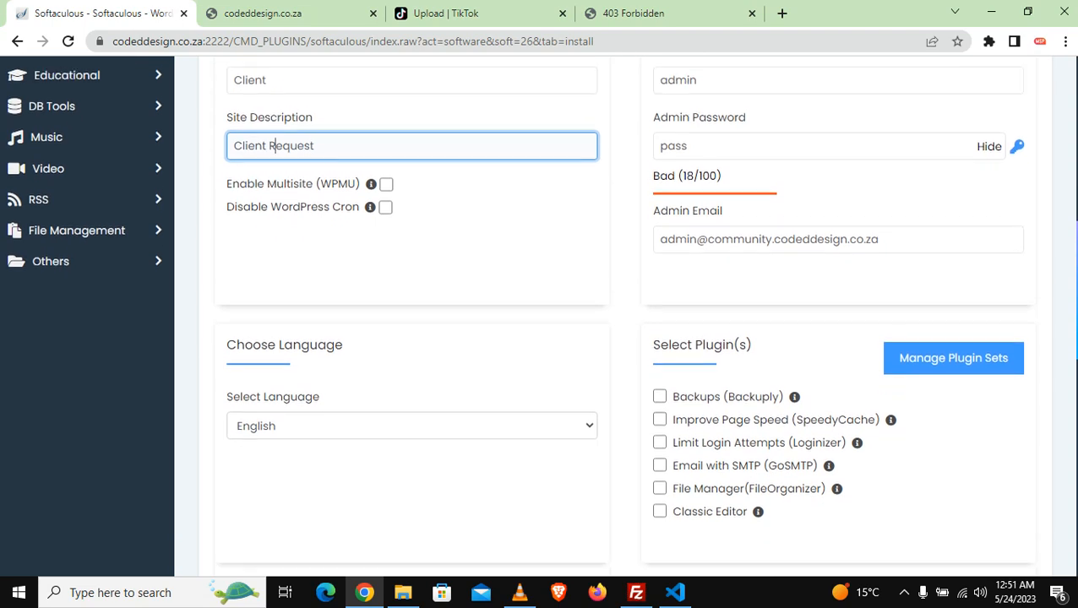
{"action": "scroll", "coordinate": [1074, 294], "scroll_direction": "down", "scroll_amount": 3}
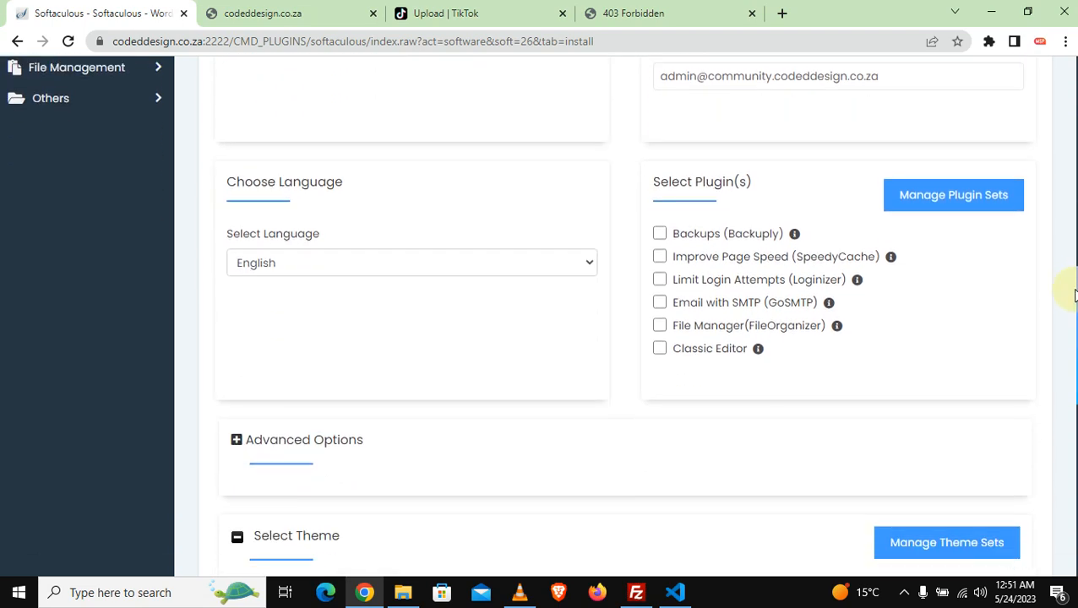
{"action": "scroll", "coordinate": [1075, 294], "scroll_direction": "down", "scroll_amount": 5}
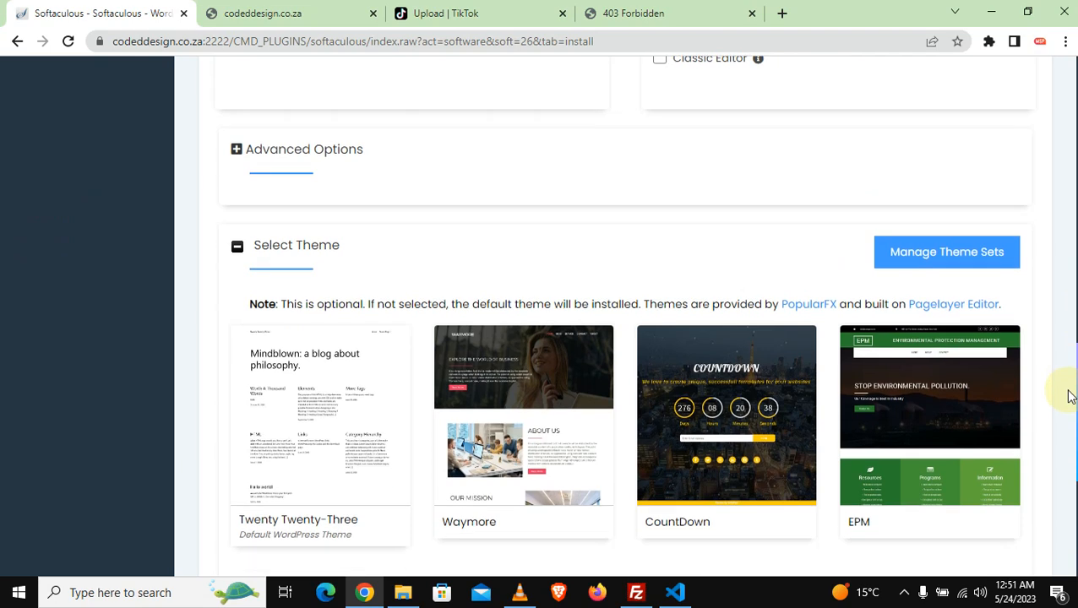
{"action": "scroll", "coordinate": [1067, 427], "scroll_direction": "down", "scroll_amount": 3}
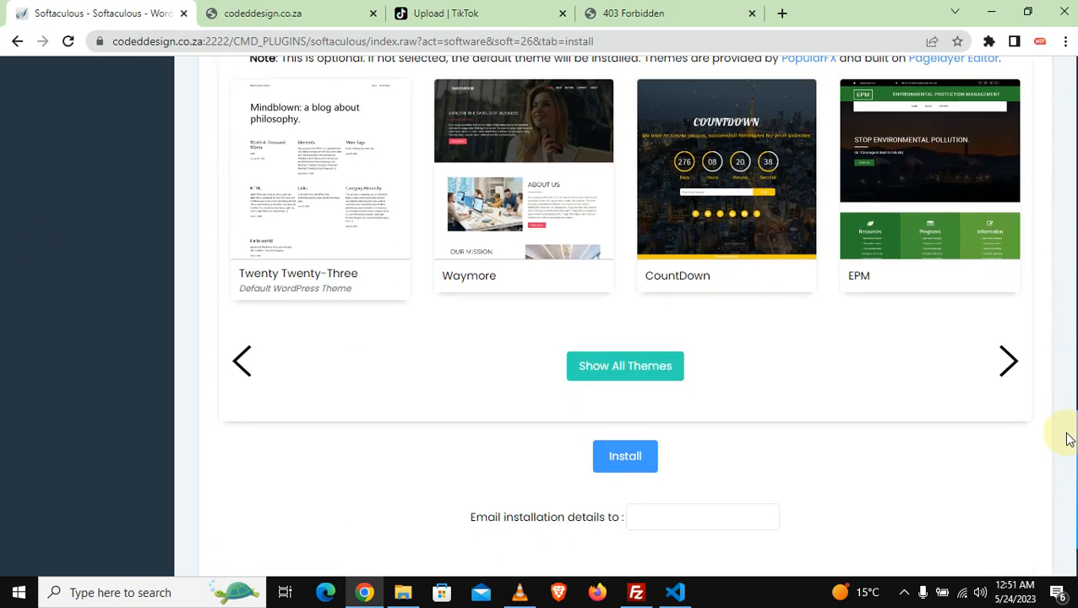
{"action": "scroll", "coordinate": [1071, 292], "scroll_direction": "up", "scroll_amount": 3}
{"action": "scroll", "coordinate": [1074, 291], "scroll_direction": "up", "scroll_amount": 7}
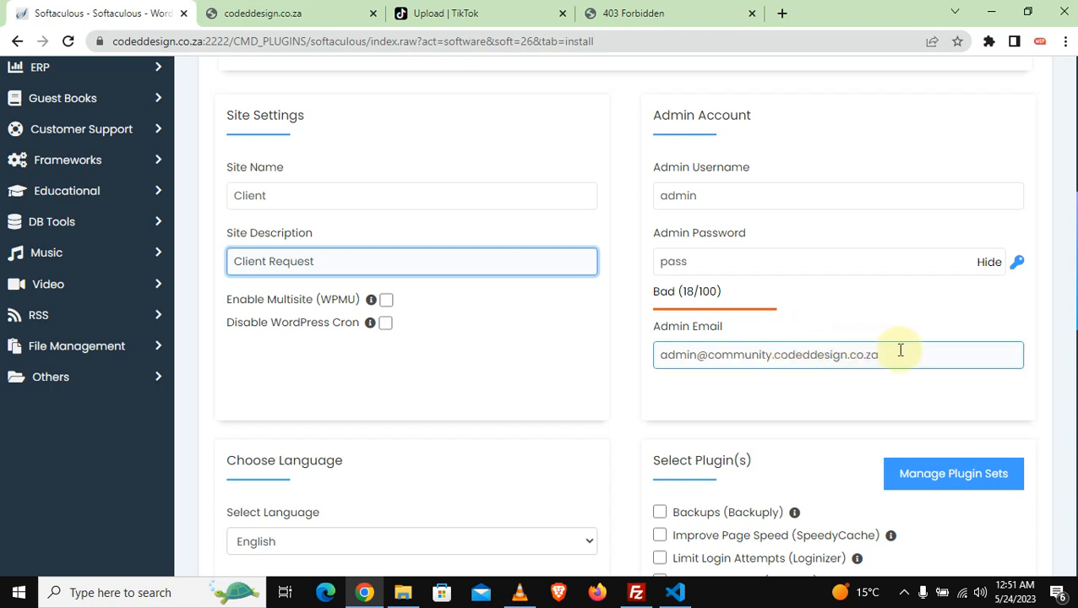
Step: Replace the default admin e-mail with the account's own address from autofill
{"action": "left_click_drag", "start_coordinate": [902, 350], "coordinate": [595, 357]}
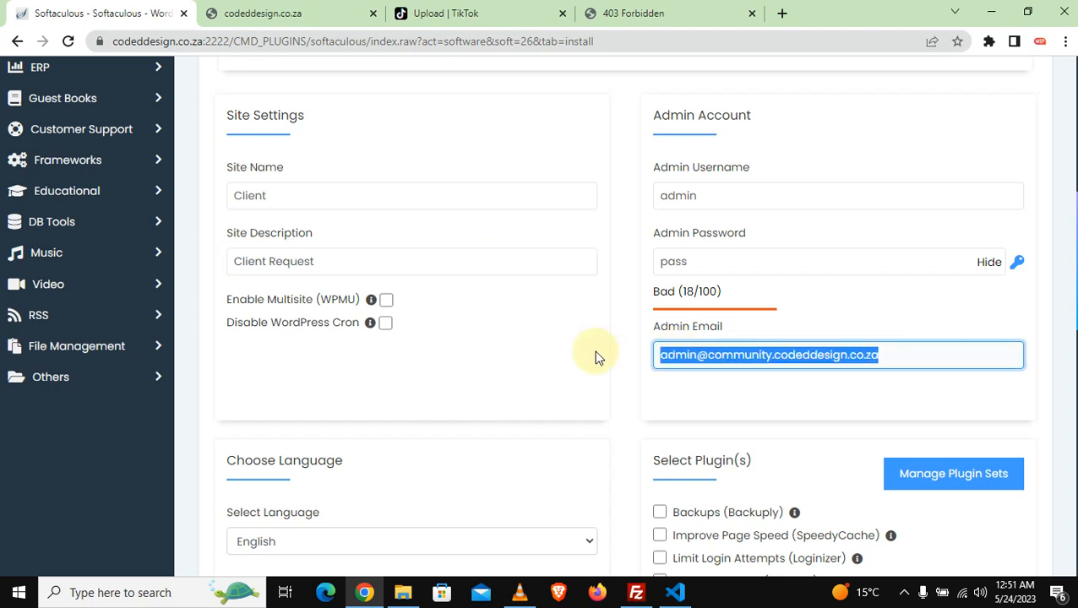
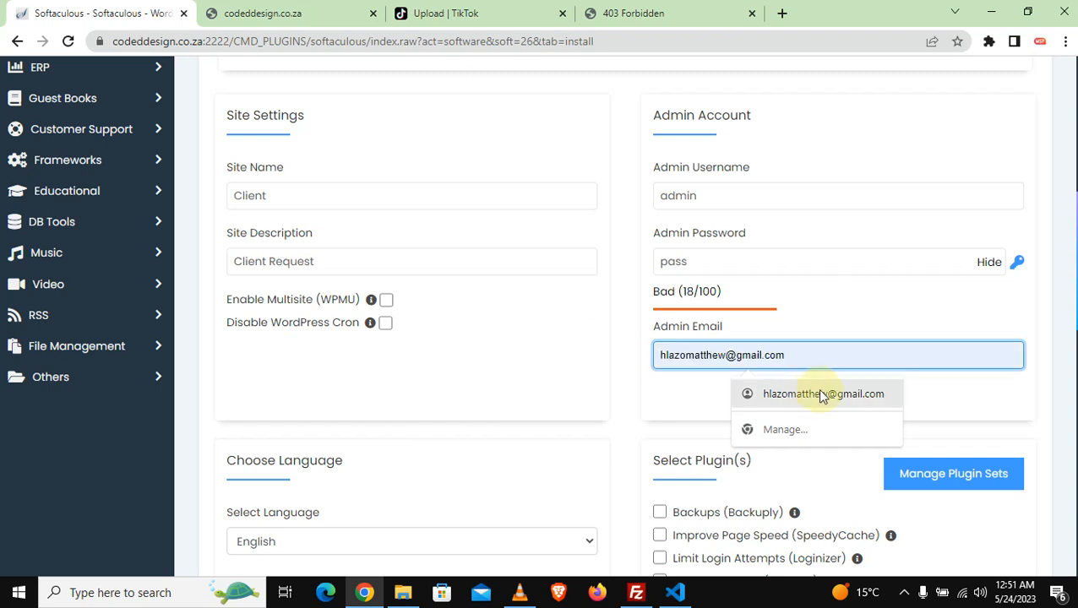
{"action": "left_click", "coordinate": [760, 393]}
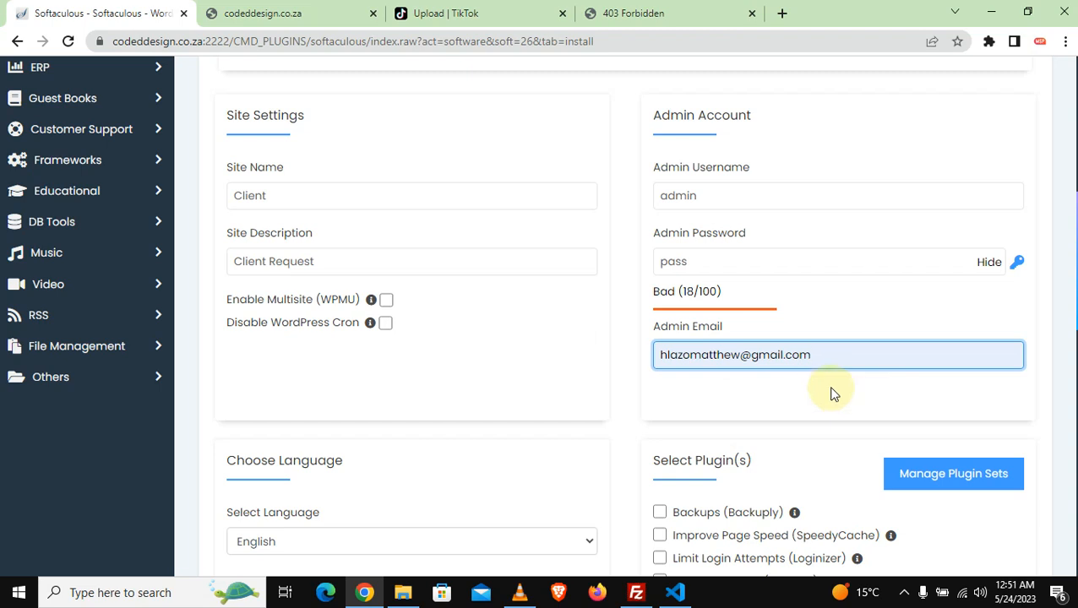
{"action": "scroll", "coordinate": [1071, 314], "scroll_direction": "down", "scroll_amount": 5}
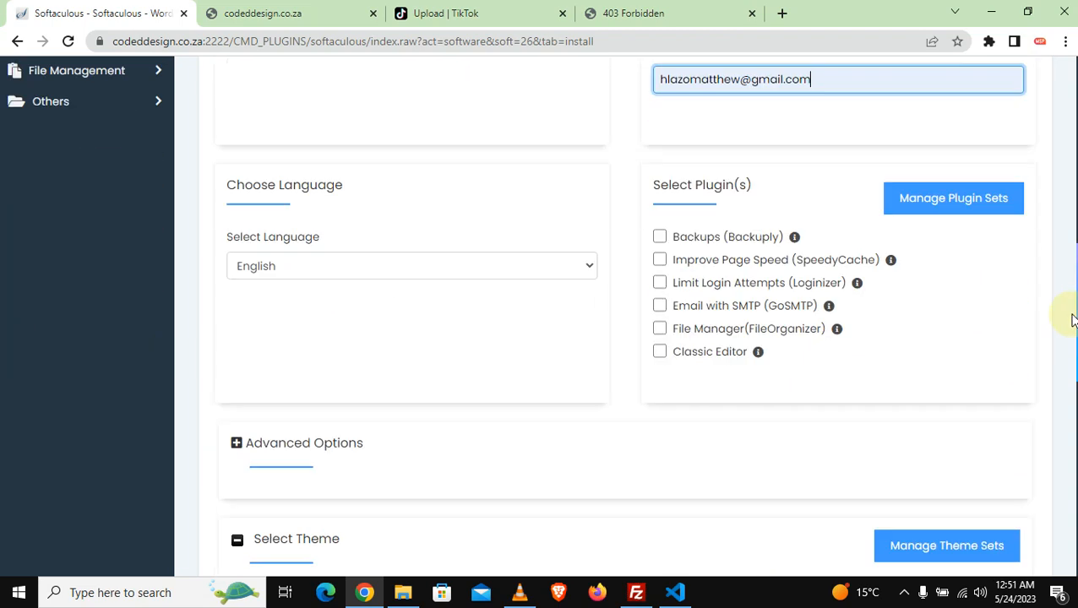
{"action": "scroll", "coordinate": [1069, 370], "scroll_direction": "down", "scroll_amount": 5}
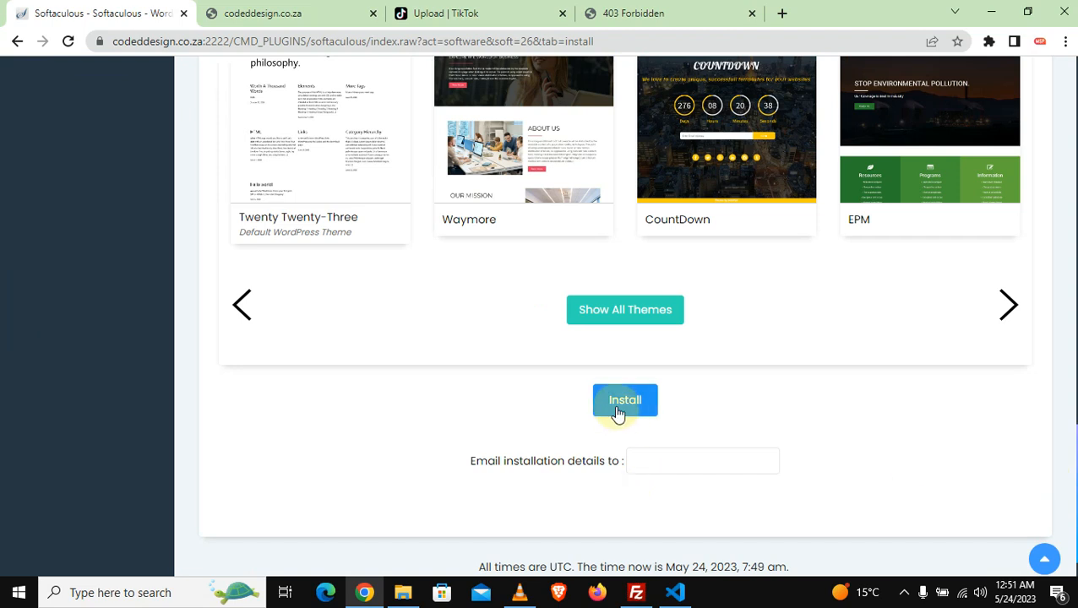
Step: Send installation details to the autofilled e-mail address and run the WordPress install
{"action": "left_click", "coordinate": [668, 467]}
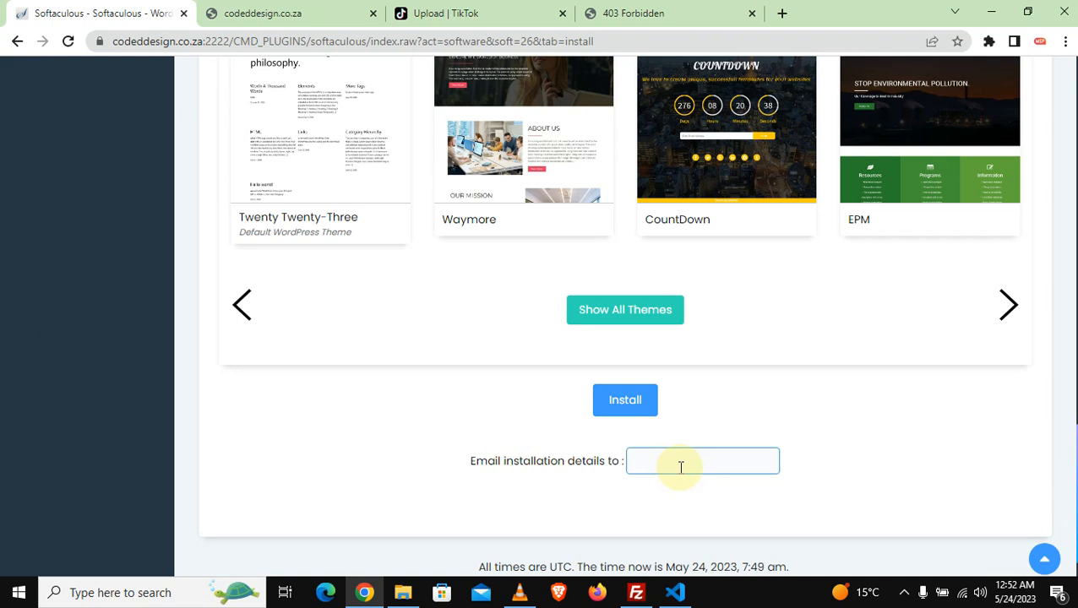
{"action": "left_click", "coordinate": [735, 499]}
{"action": "left_click", "coordinate": [626, 404]}
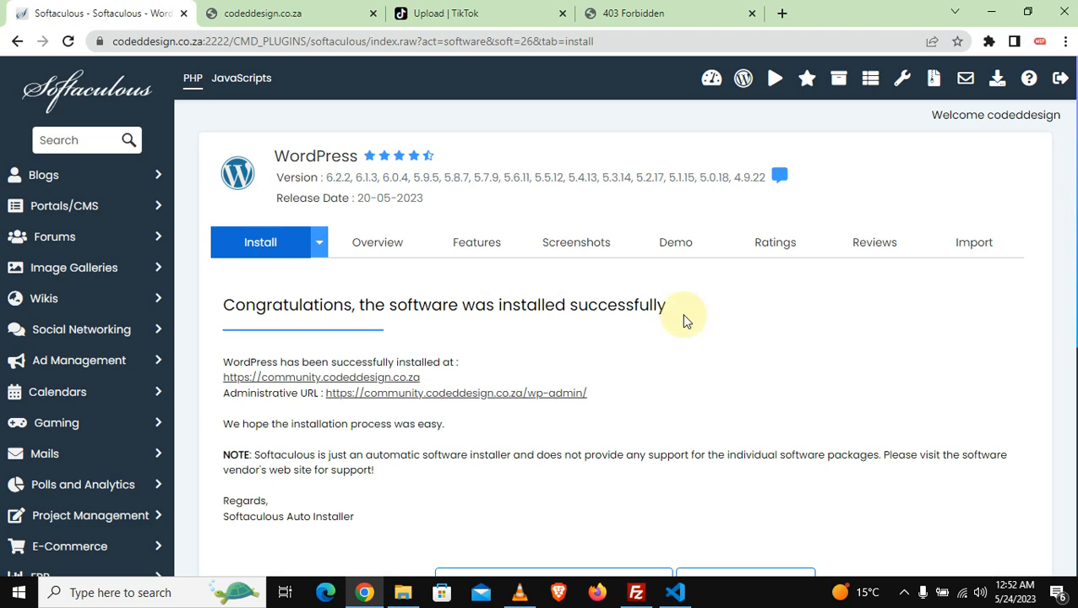
Step: Reload community.codeddesign.co.za in the 403 tab to show the new Client WordPress site
{"action": "left_click", "coordinate": [638, 12]}
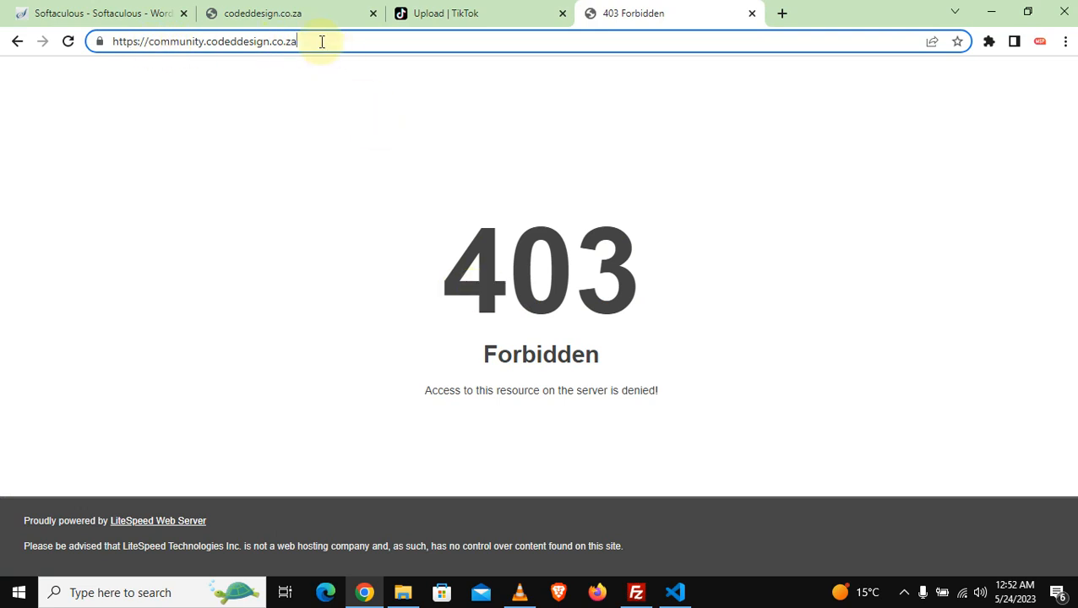
{"action": "key", "text": "Return"}
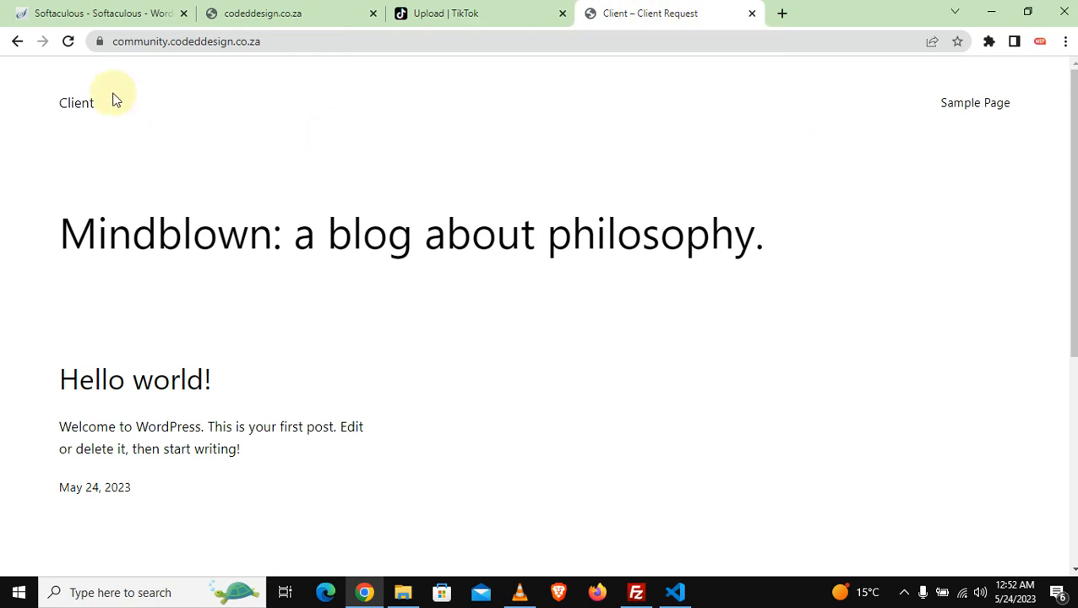
{"action": "mouse_move", "coordinate": [1073, 82]}
{"action": "left_mouse_down"}
{"action": "mouse_move", "coordinate": [1068, 361]}
{"action": "mouse_move", "coordinate": [1073, 63]}
{"action": "left_mouse_up"}
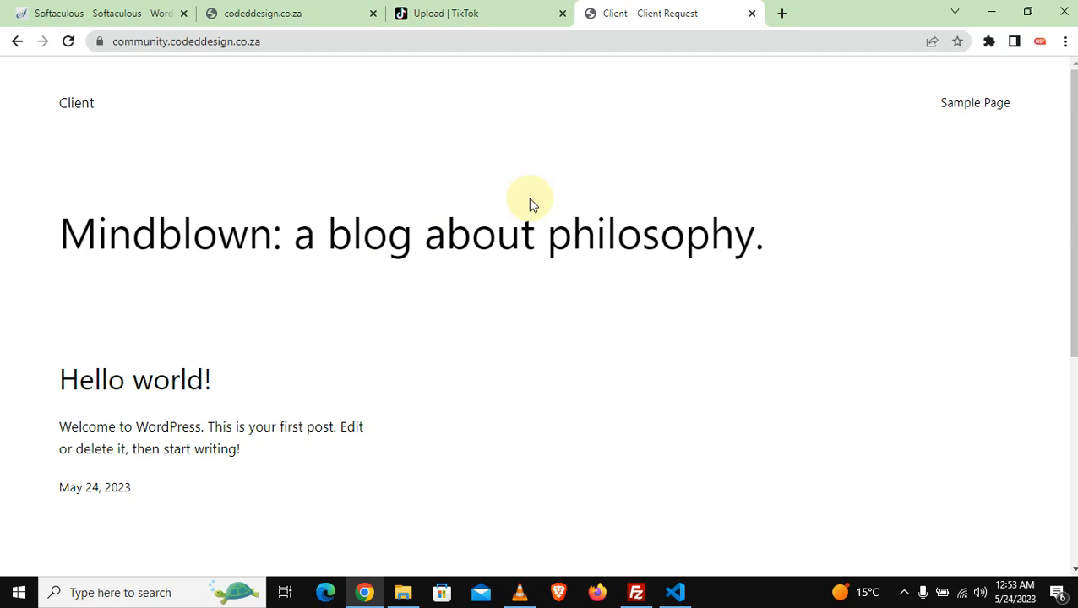
Step: Return to the Softaculous success page and open community.codeddesign.co.za's wp-admin link in a new tab
{"action": "left_click", "coordinate": [303, 10]}
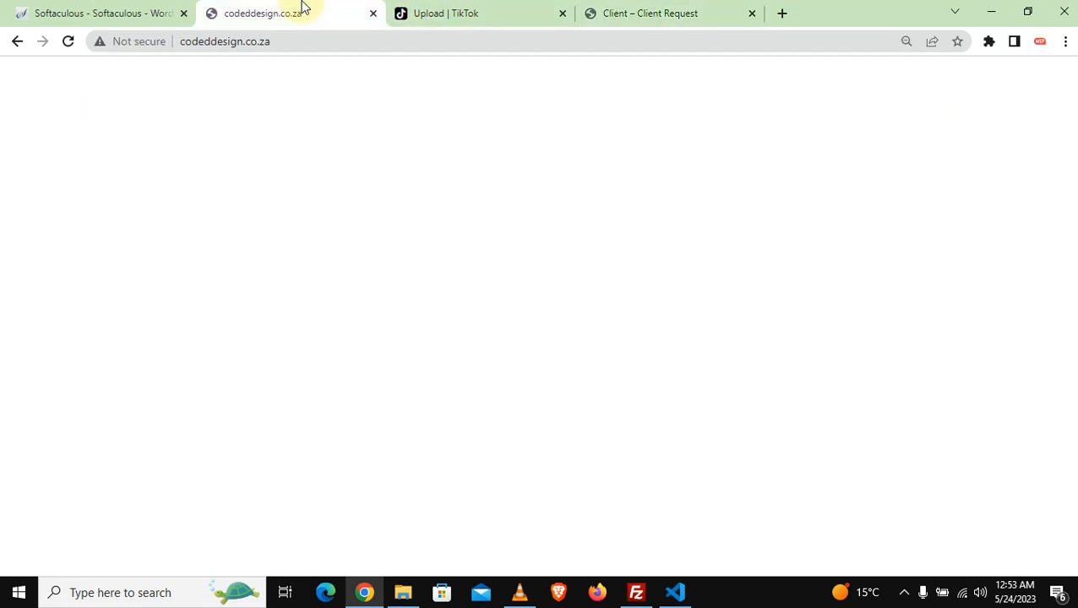
{"action": "left_click", "coordinate": [96, 12]}
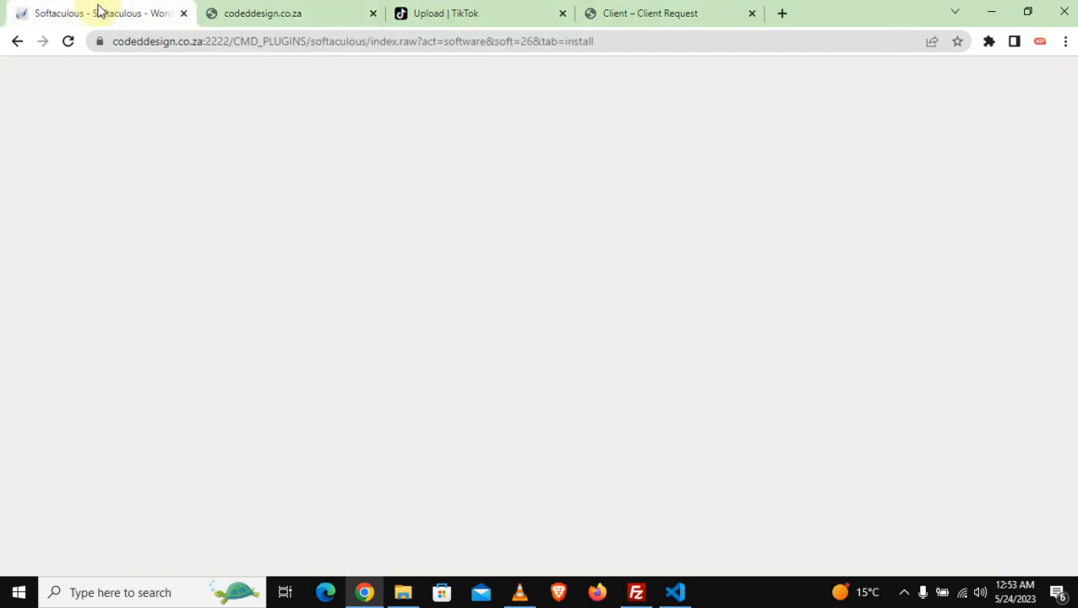
{"action": "scroll", "coordinate": [1072, 157], "scroll_direction": "down", "scroll_amount": 1}
{"action": "scroll", "coordinate": [577, 290], "scroll_direction": "down", "scroll_amount": 1}
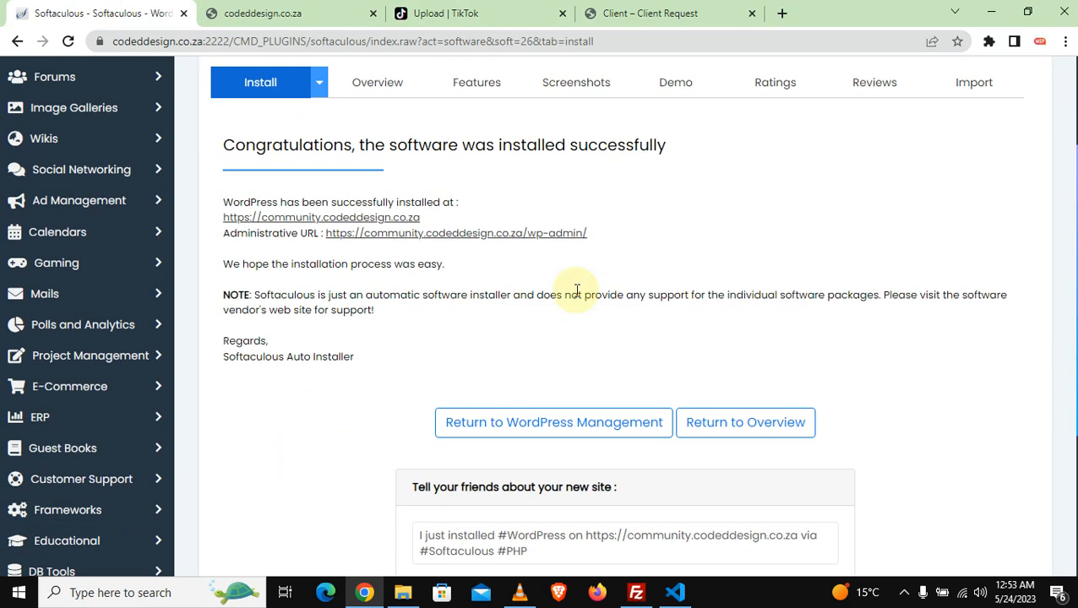
{"action": "left_click", "coordinate": [457, 234]}
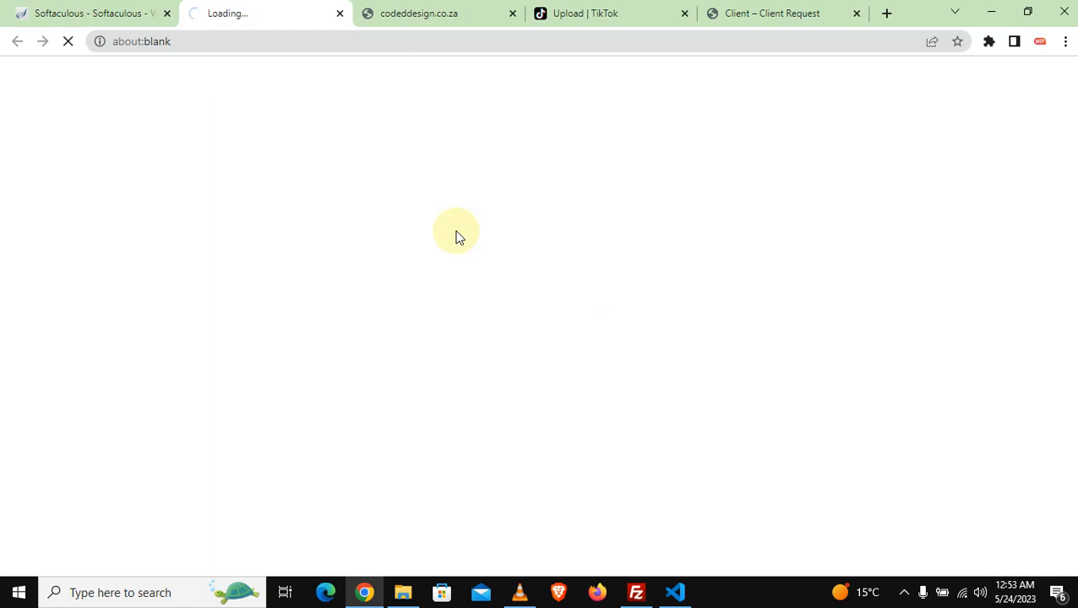